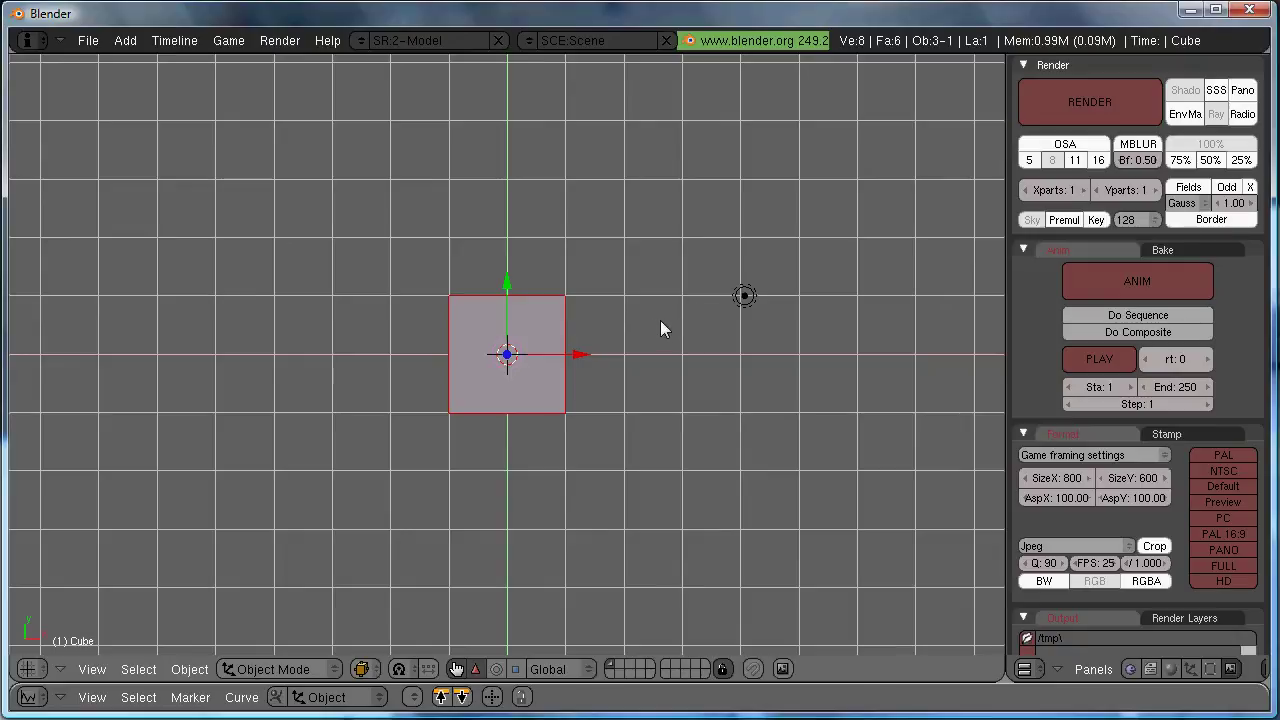
Add an empty and place it about 2 units along positive X from the cube's centre
scroll(660, 461, up, 3)
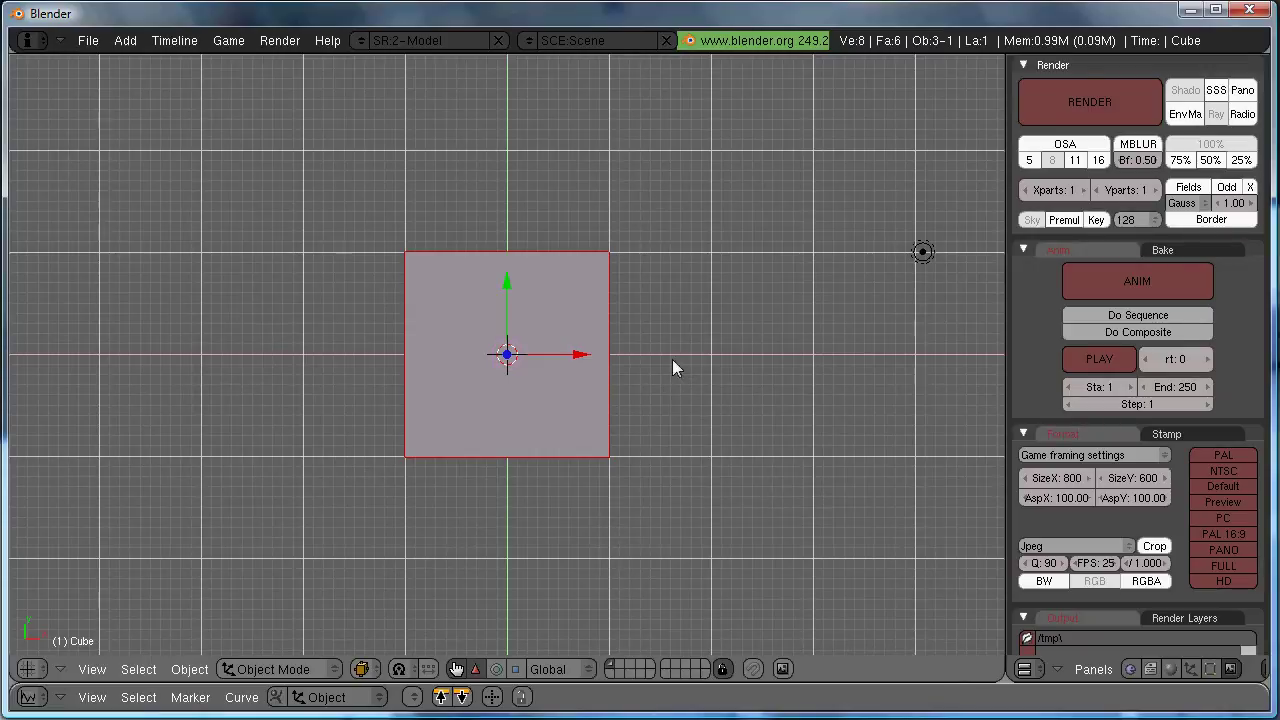
key(space)
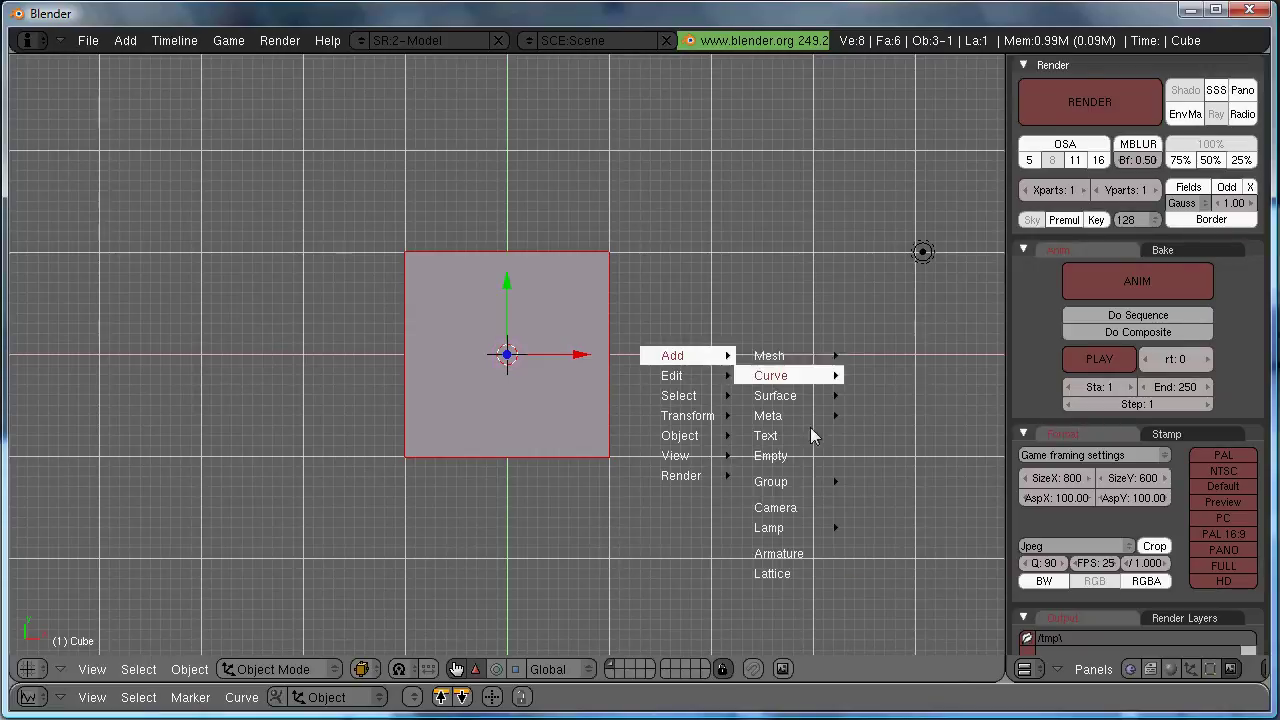
click(808, 457)
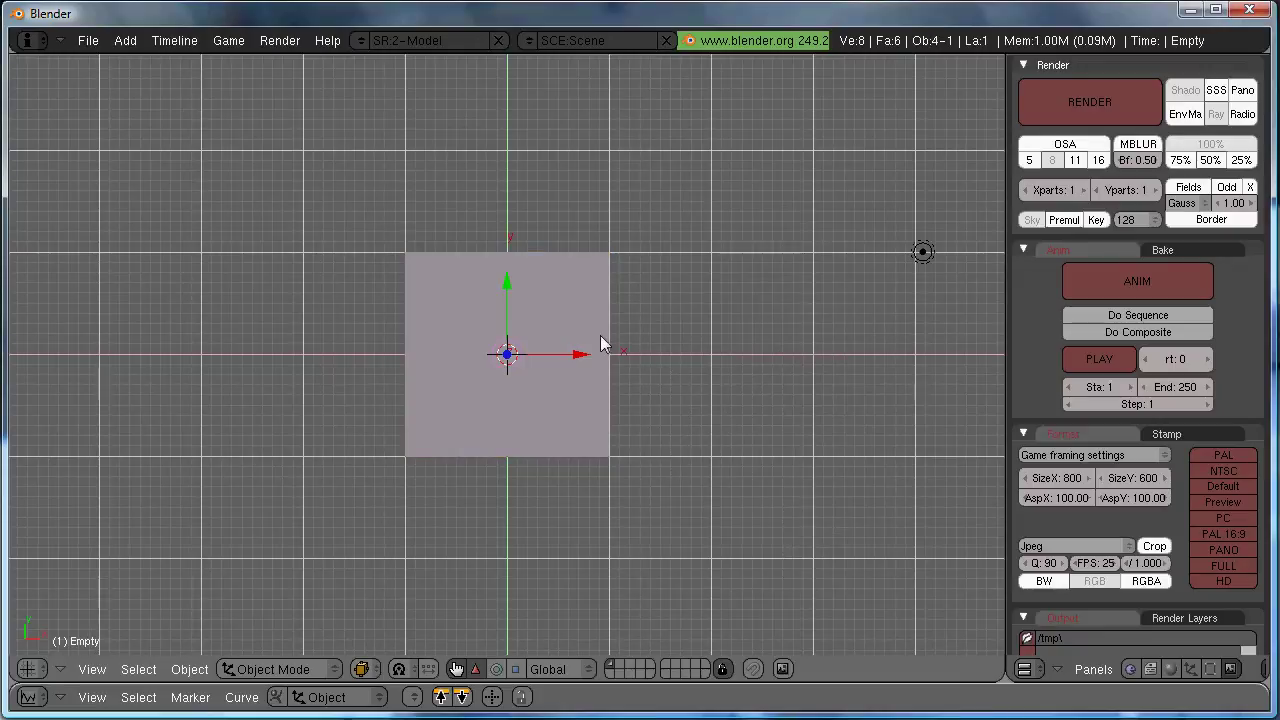
key(g)
click(828, 387)
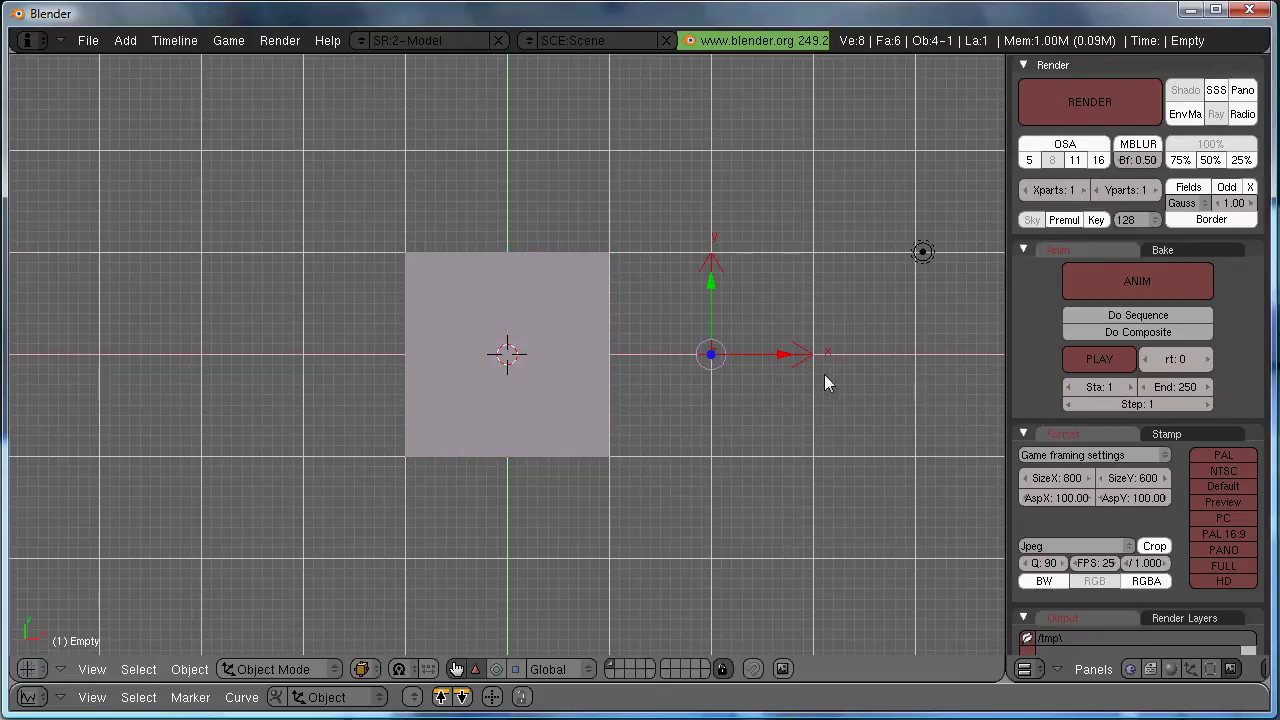
Add an Array modifier to the cube
right_click(589, 420)
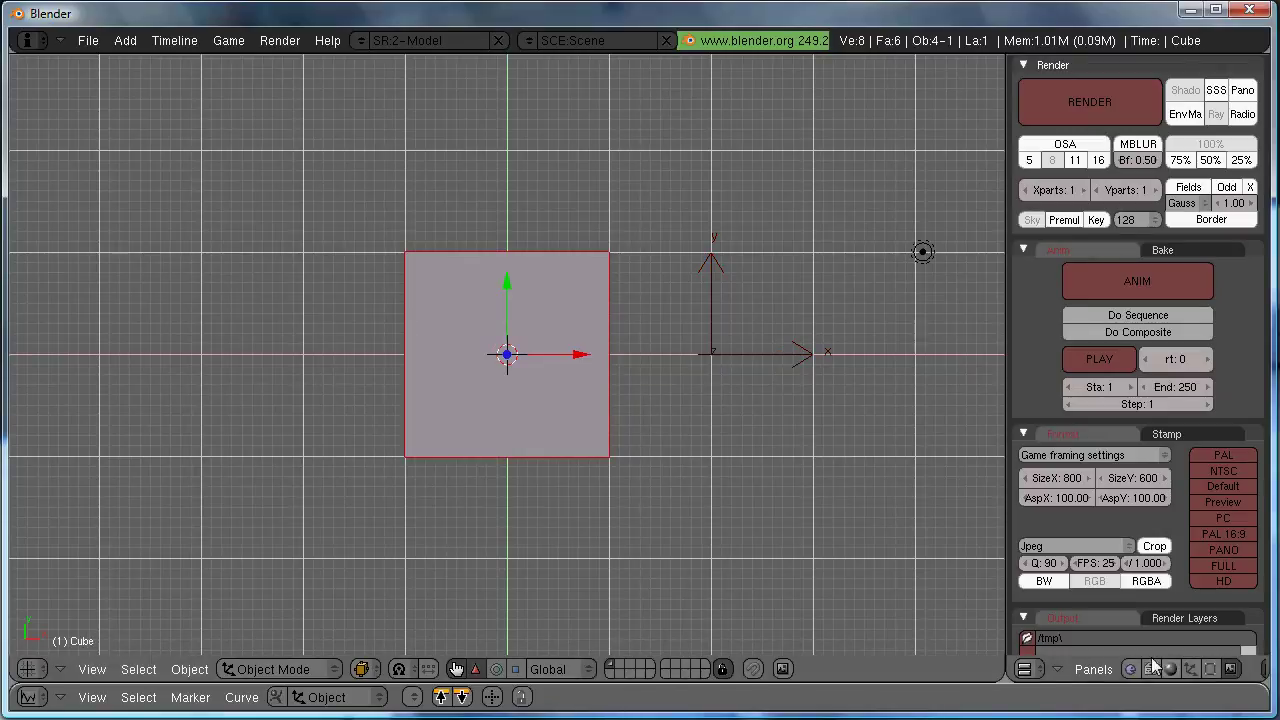
click(1213, 670)
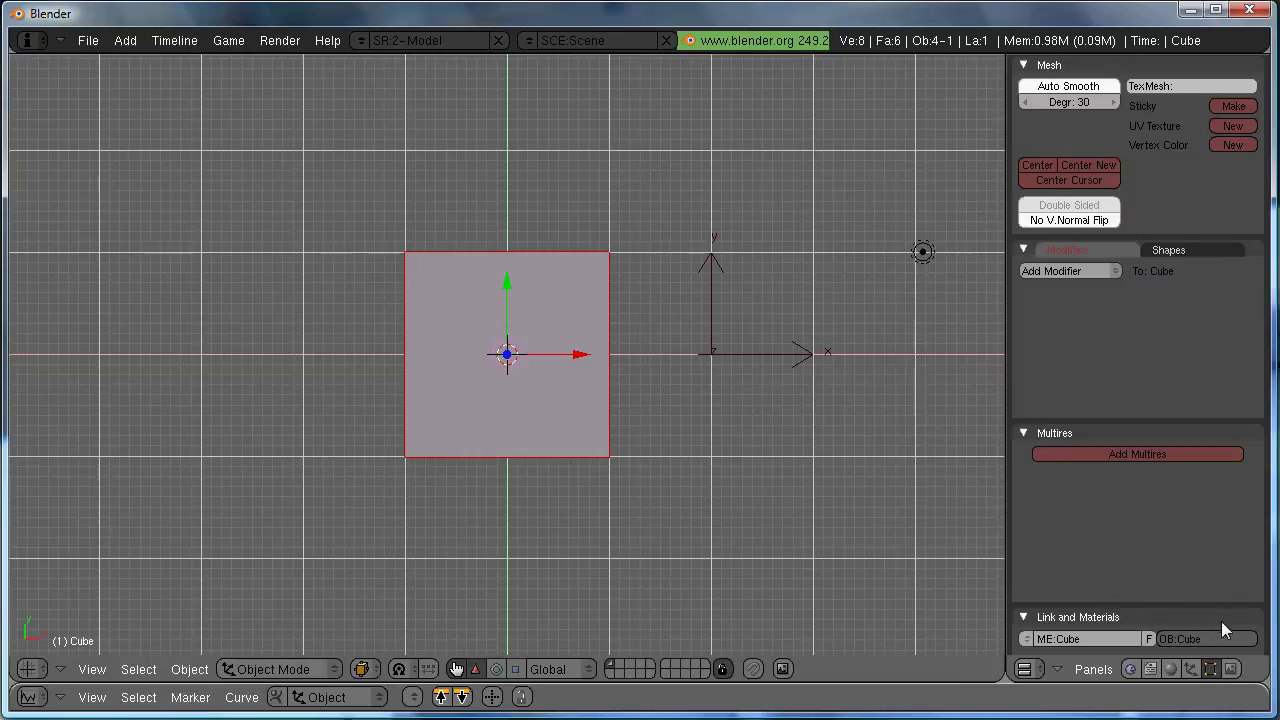
click(1075, 273)
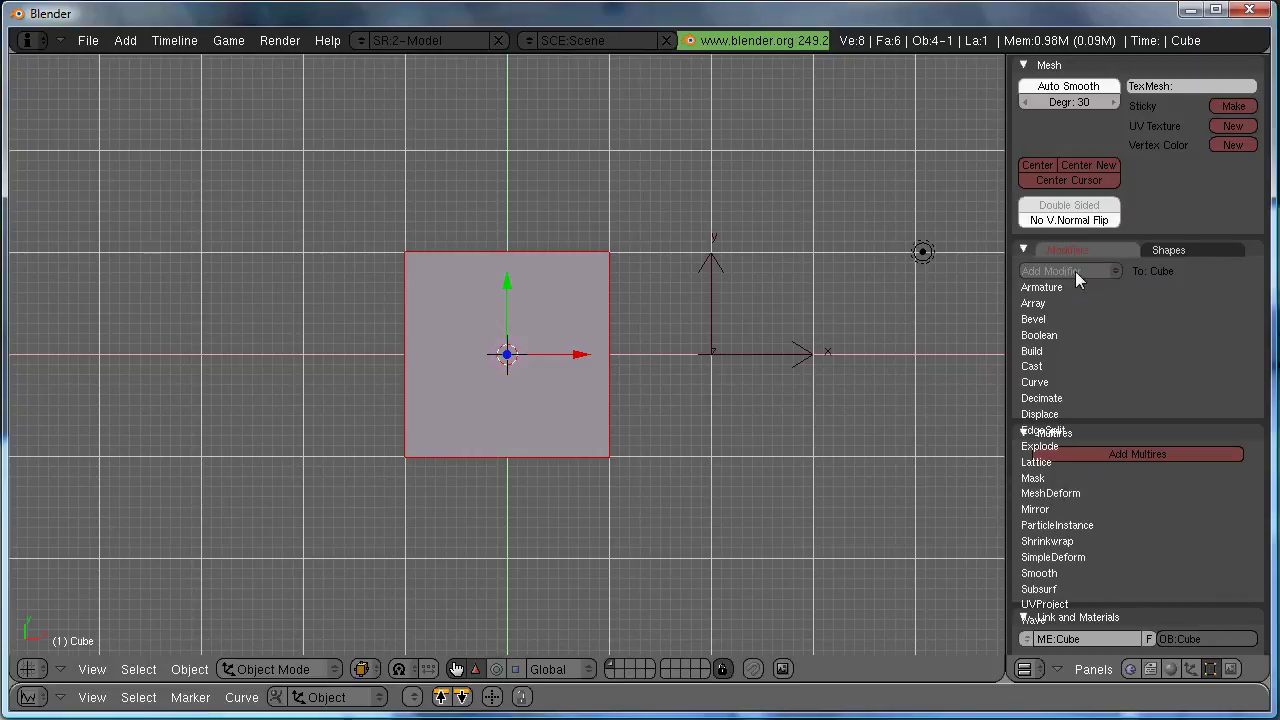
click(1072, 292)
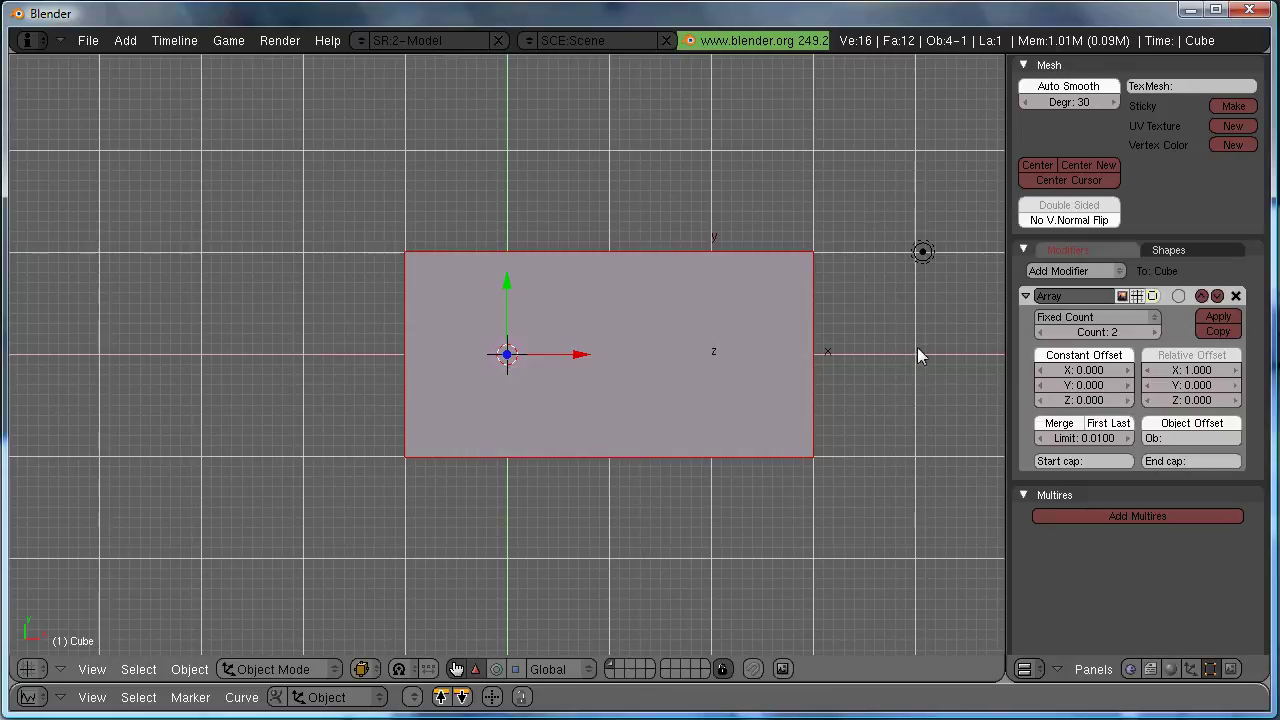
Set the array's relative X offset to 1.600 to spread the copies apart
click(1234, 370)
click(1234, 370)
click(1234, 370)
click(1234, 370)
click(1234, 370)
click(1234, 370)
scroll(853, 489, down, 3)
scroll(853, 480, down, 1)
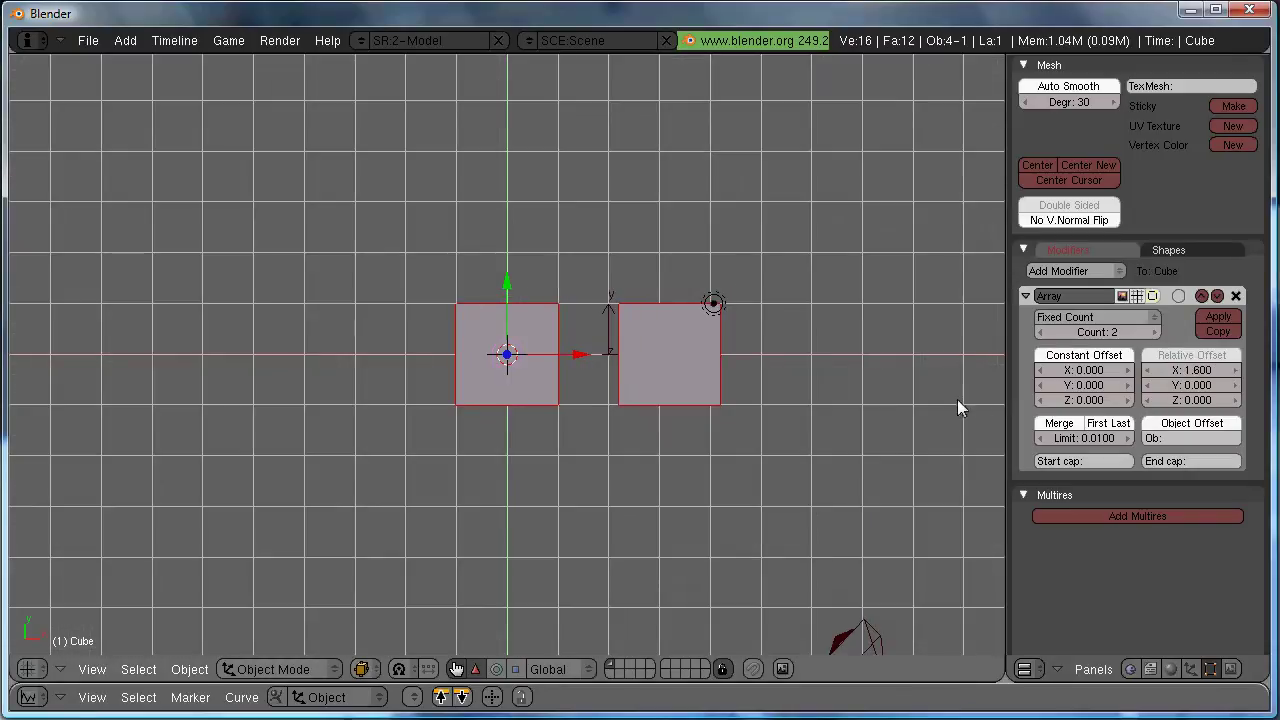
Try rotating the cube together with its array copy
scroll(866, 470, up, 1)
key(r)
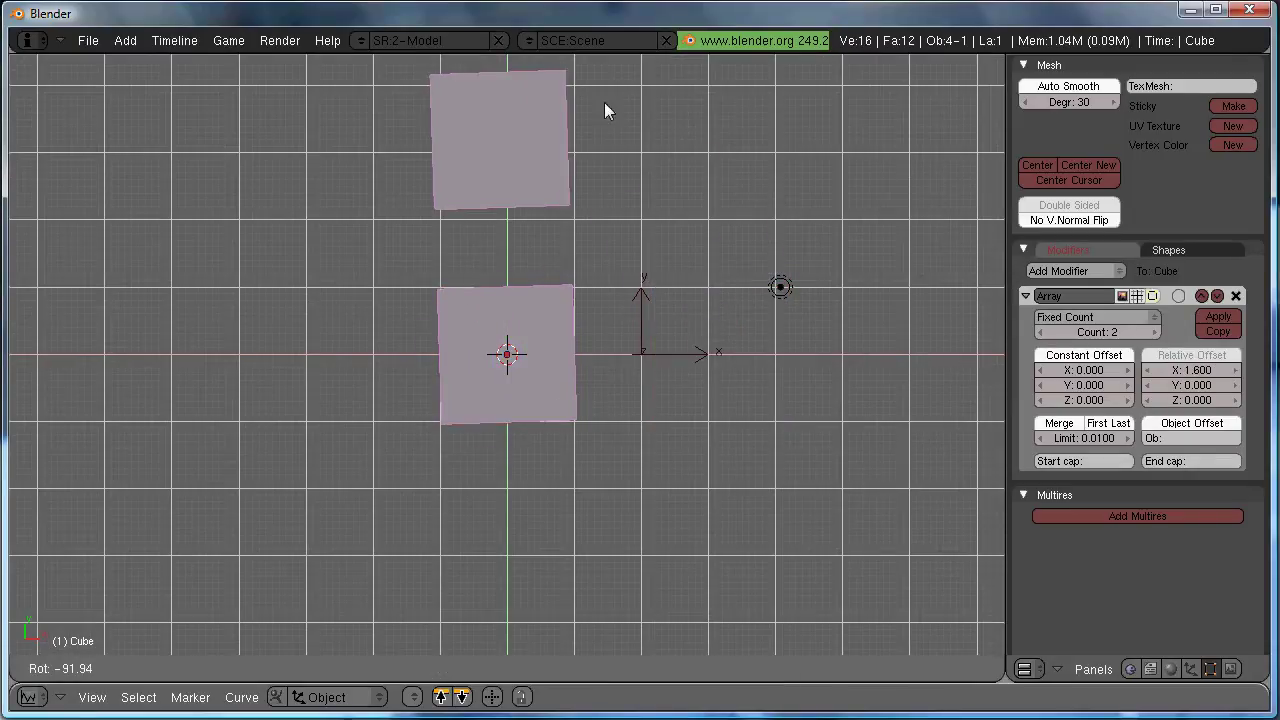
key(Escape)
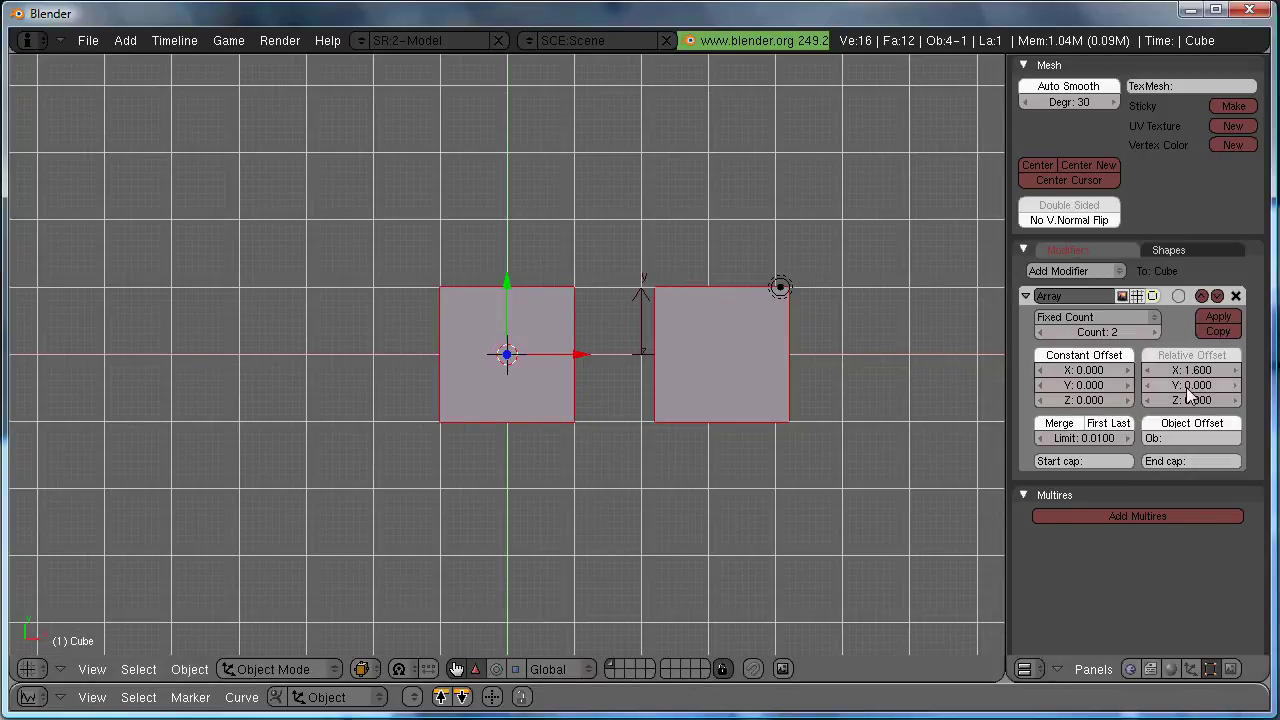
Set the array's fixed count to 5
click(1156, 333)
click(1157, 334)
click(1157, 334)
scroll(897, 422, down, 4)
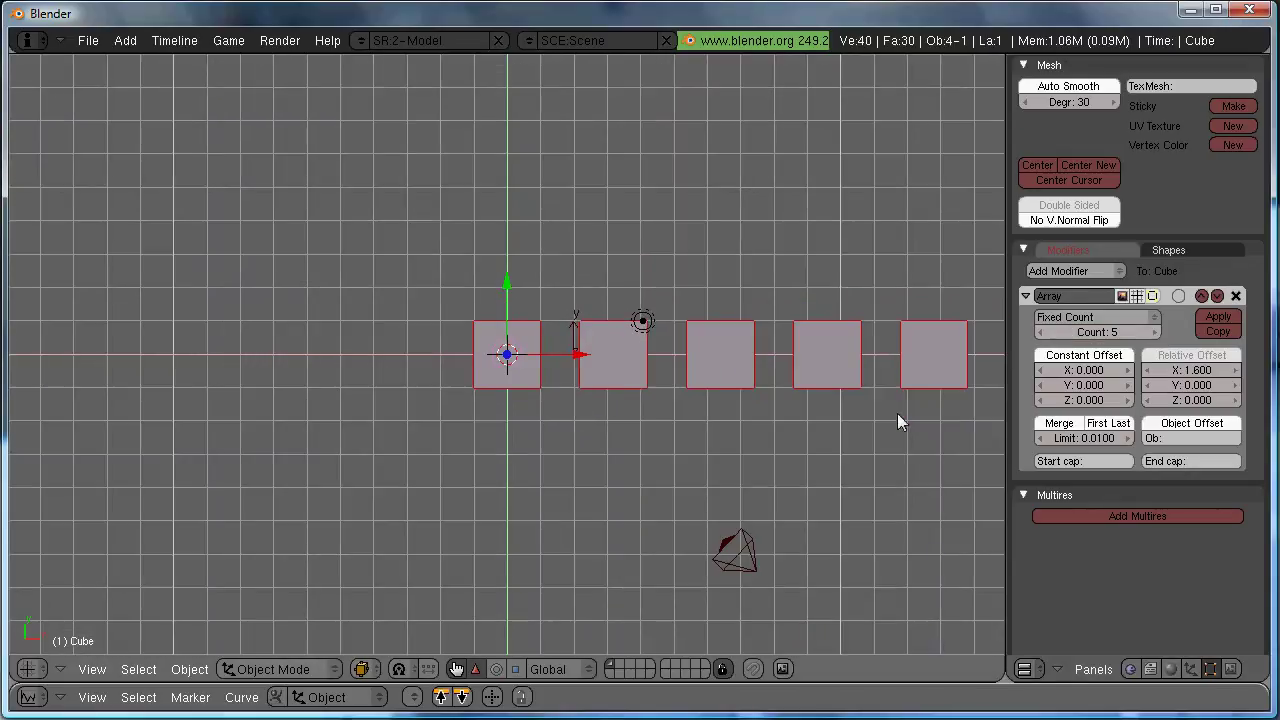
Replace the array's relative offset with an object offset that uses the object named Empty
click(1210, 358)
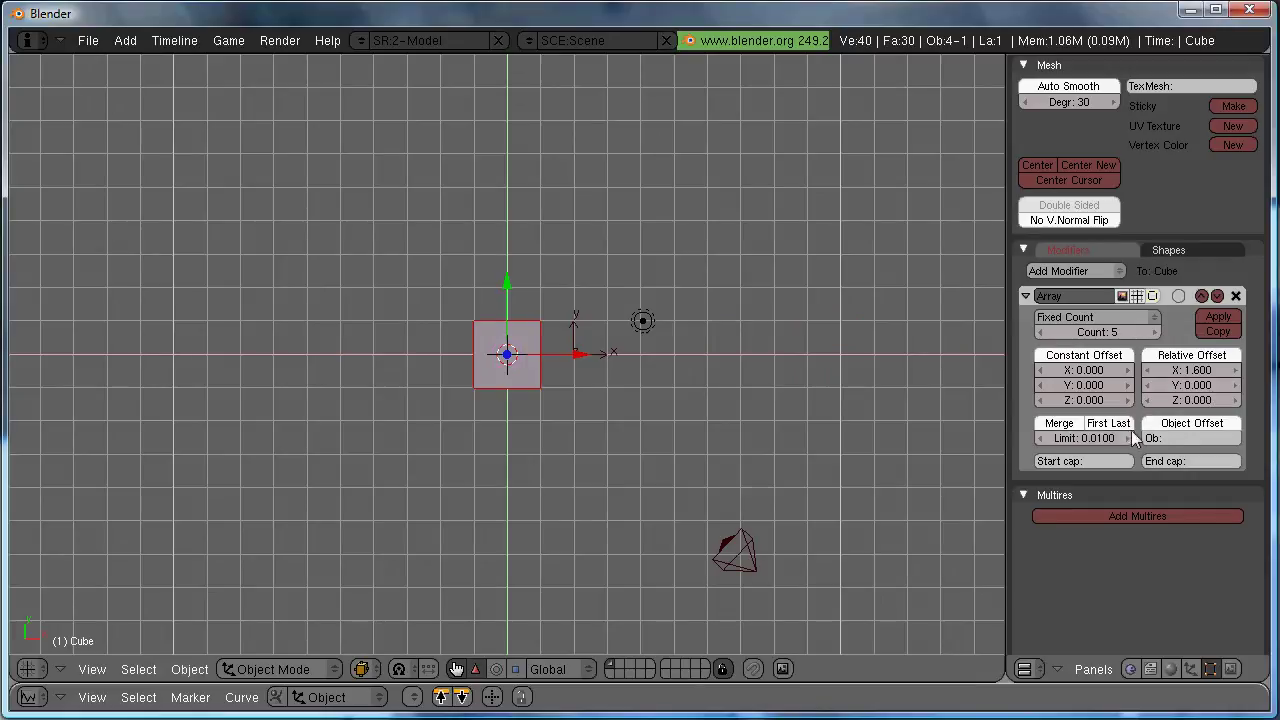
scroll(705, 448, up, 4)
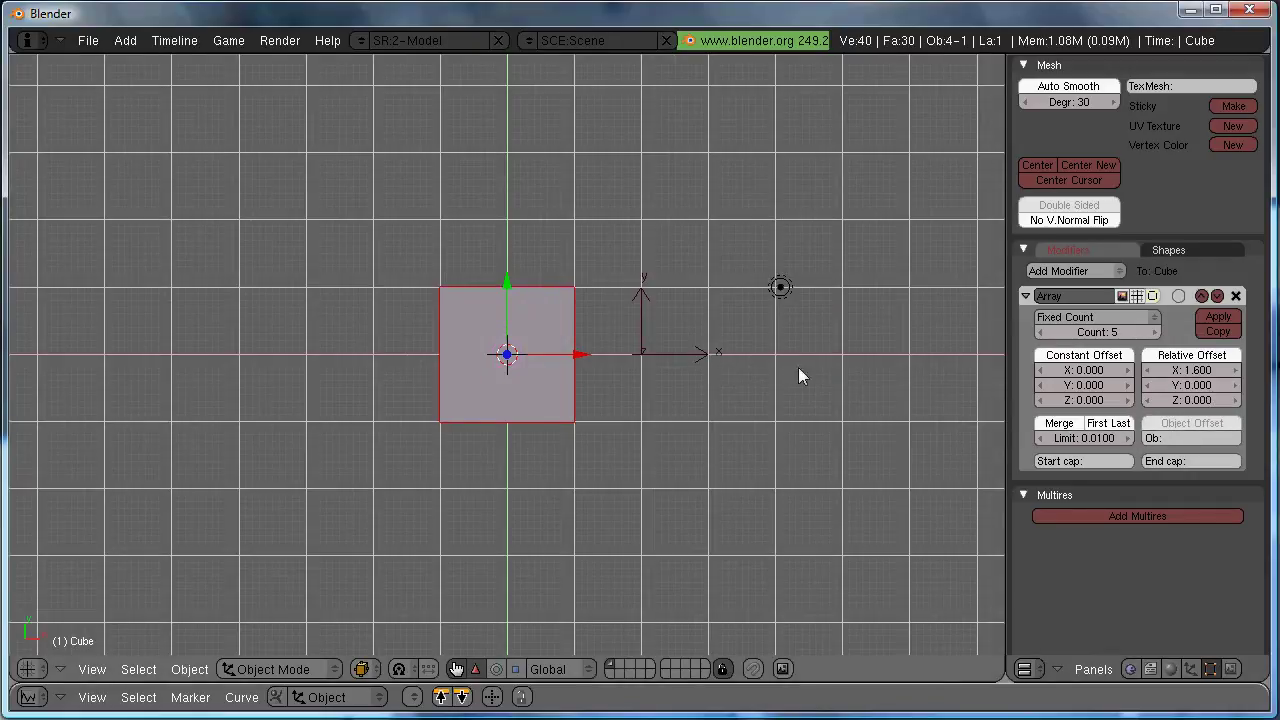
right_click(700, 357)
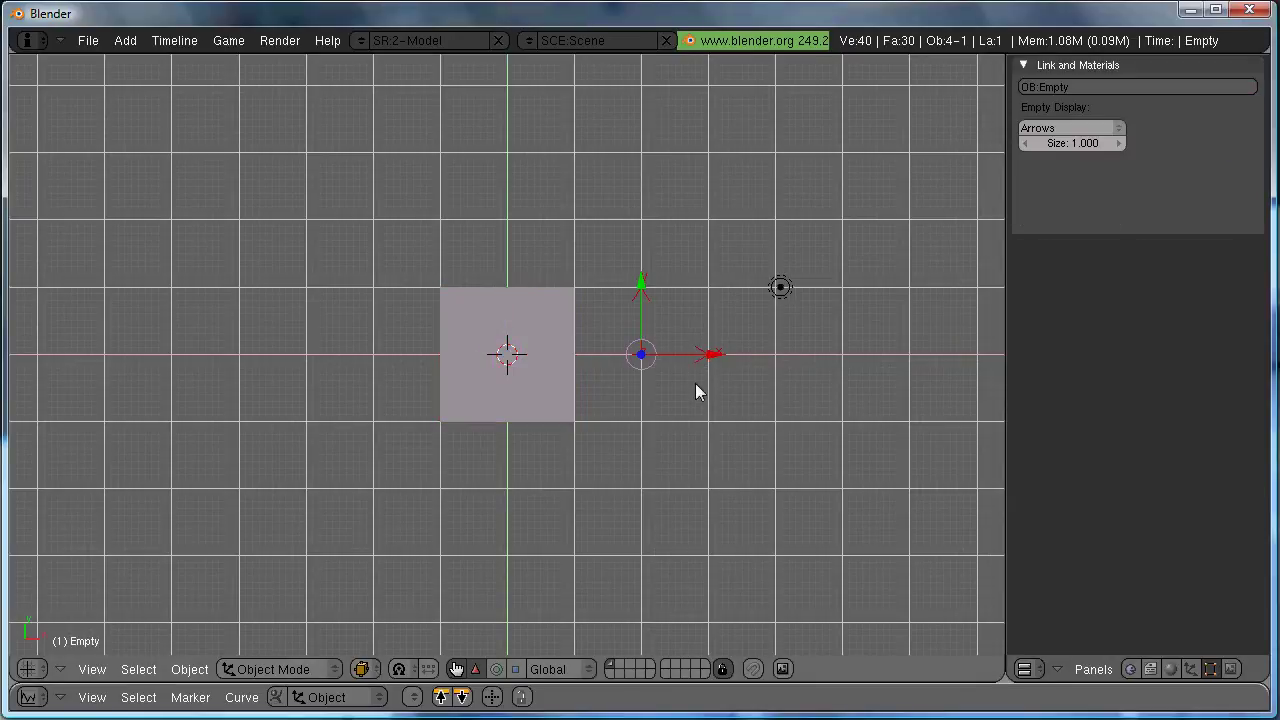
right_click(560, 396)
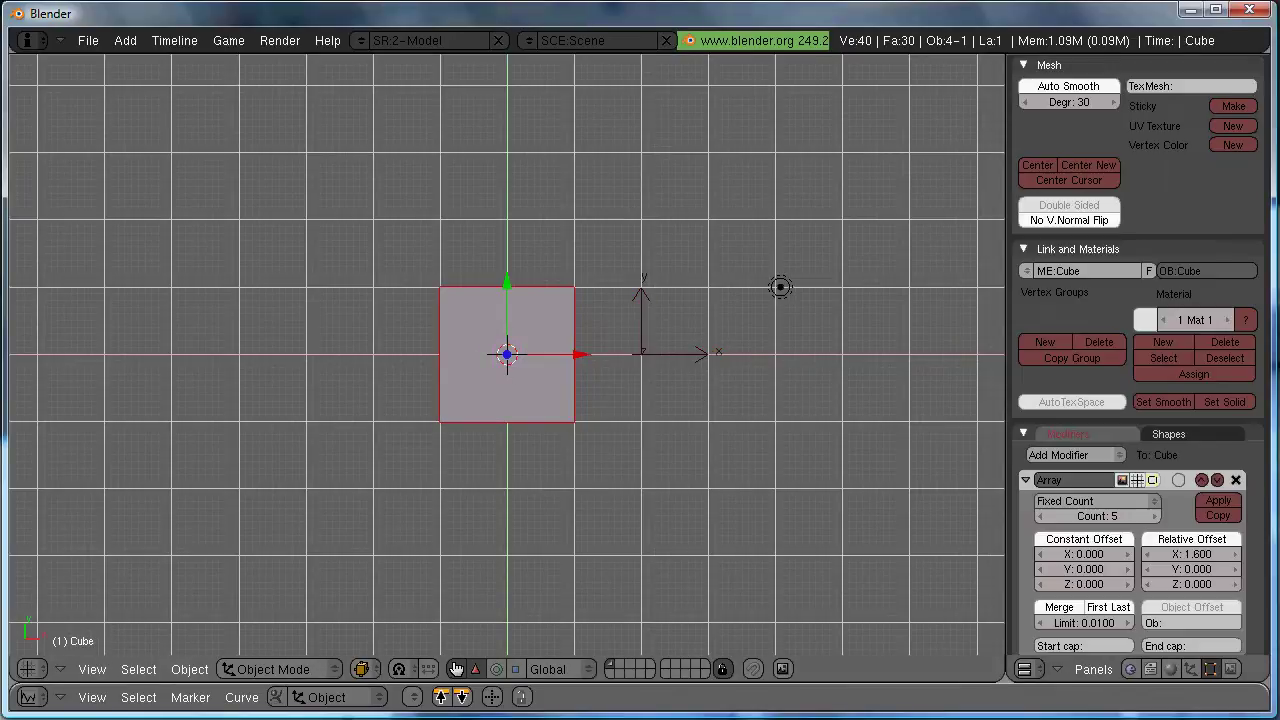
click(1191, 617)
text(Empty)
key(Return)
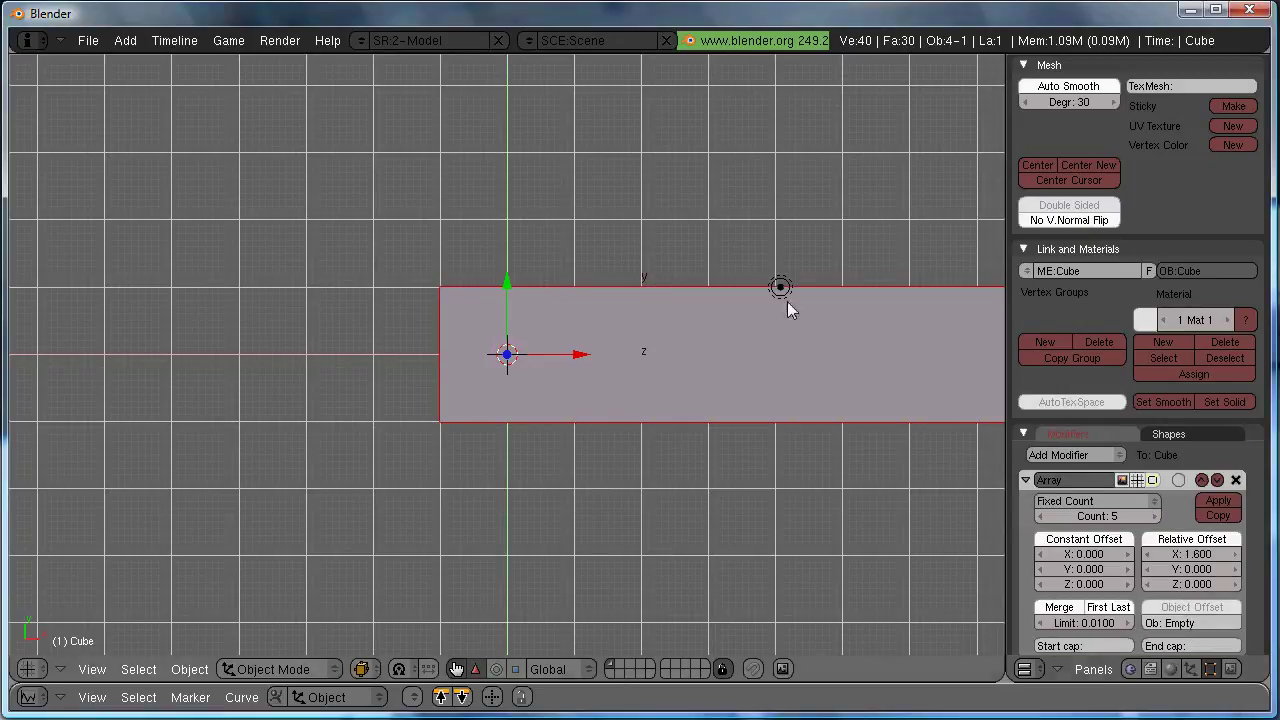
scroll(792, 293, up, 1)
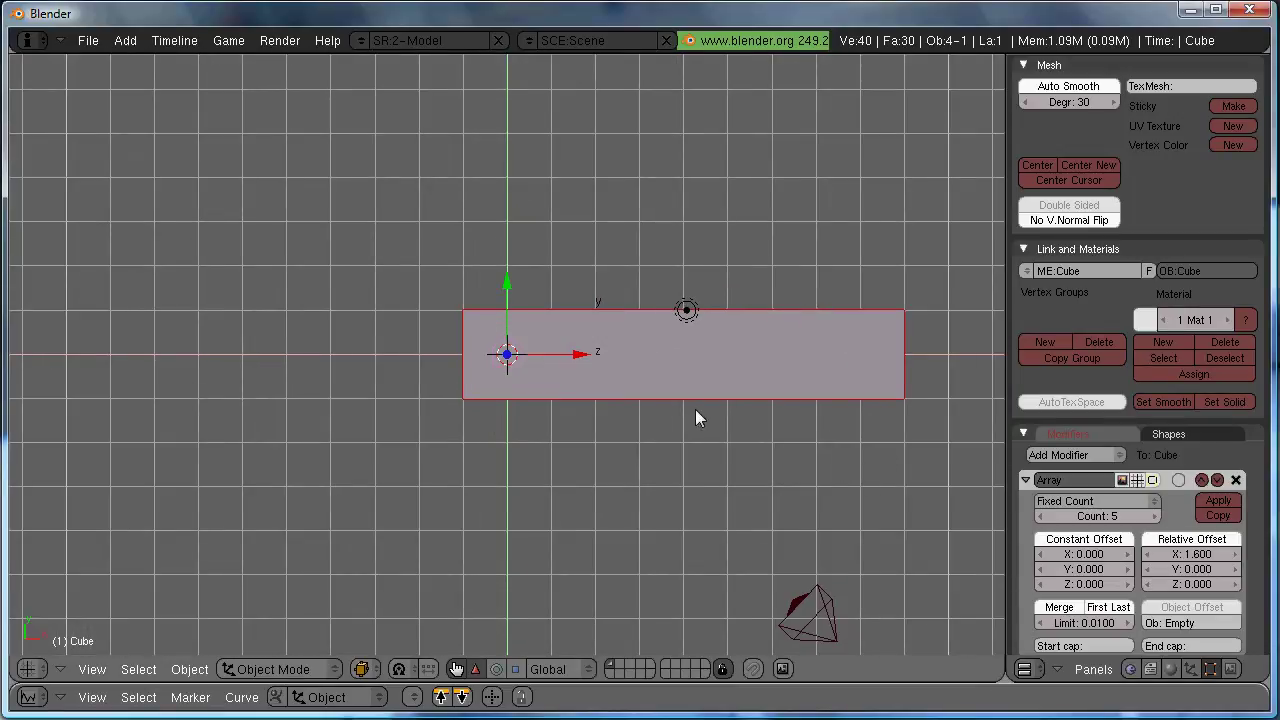
Try moving the empty around to vary the direction and spacing of the arrayed cubes
right_click(600, 301)
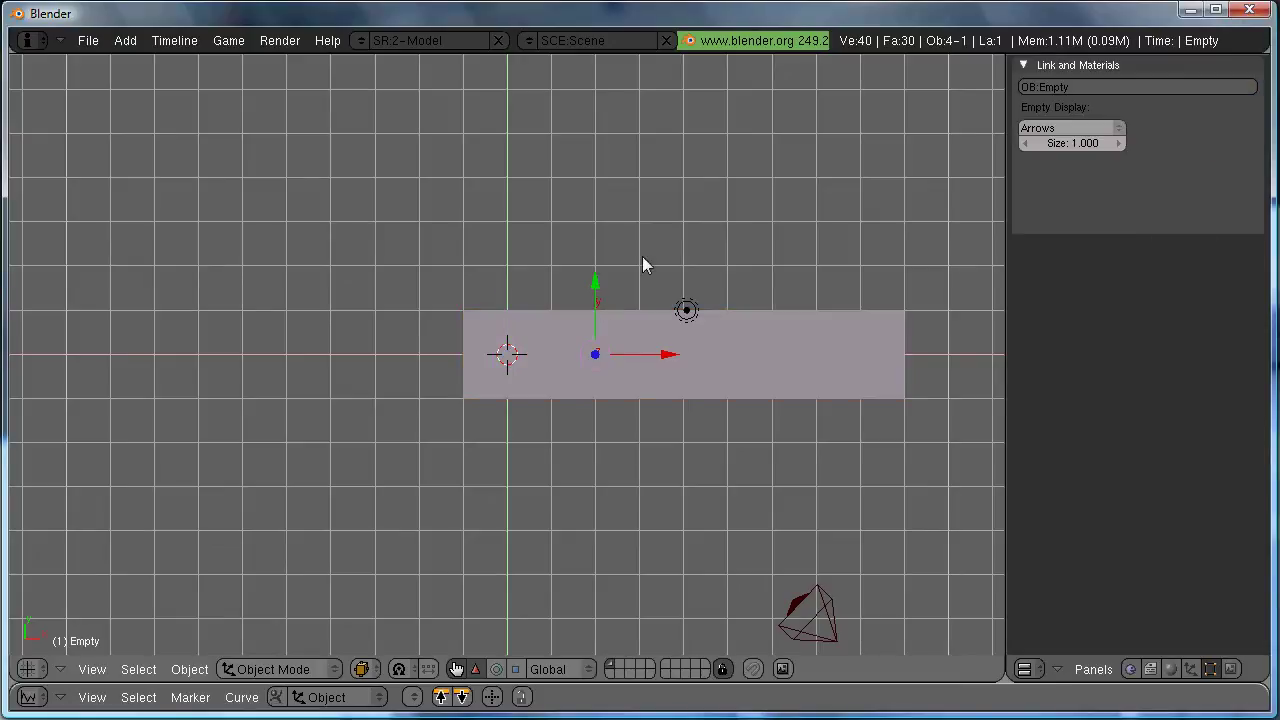
shift+middle_drag(723, 477, 669, 477)
key(g)
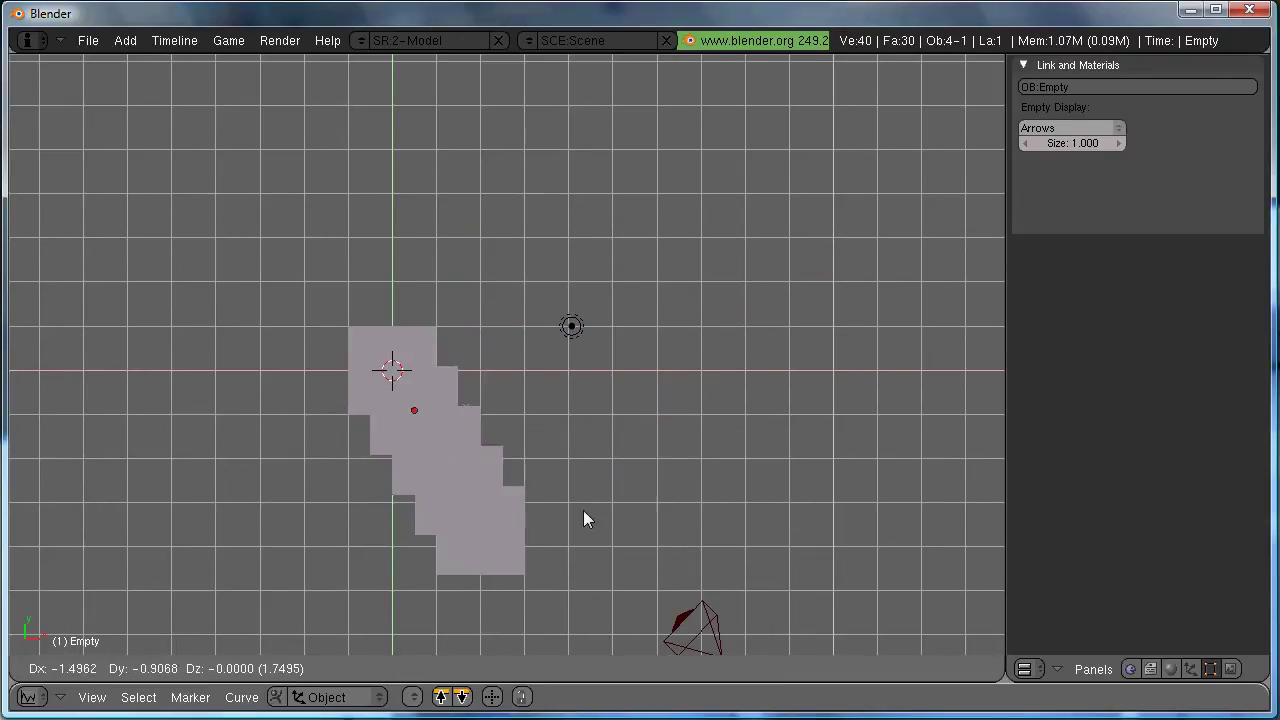
click(723, 473)
shift+middle_drag(675, 446, 503, 429)
key(g)
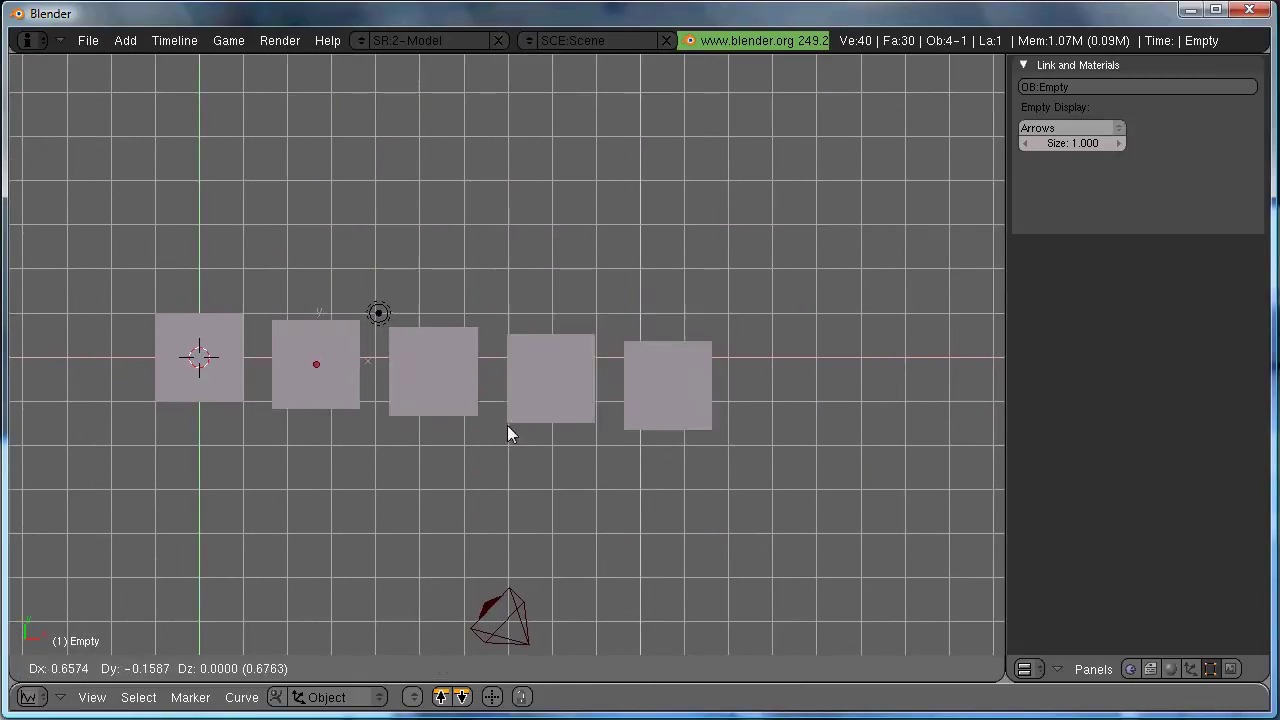
right_click(531, 417)
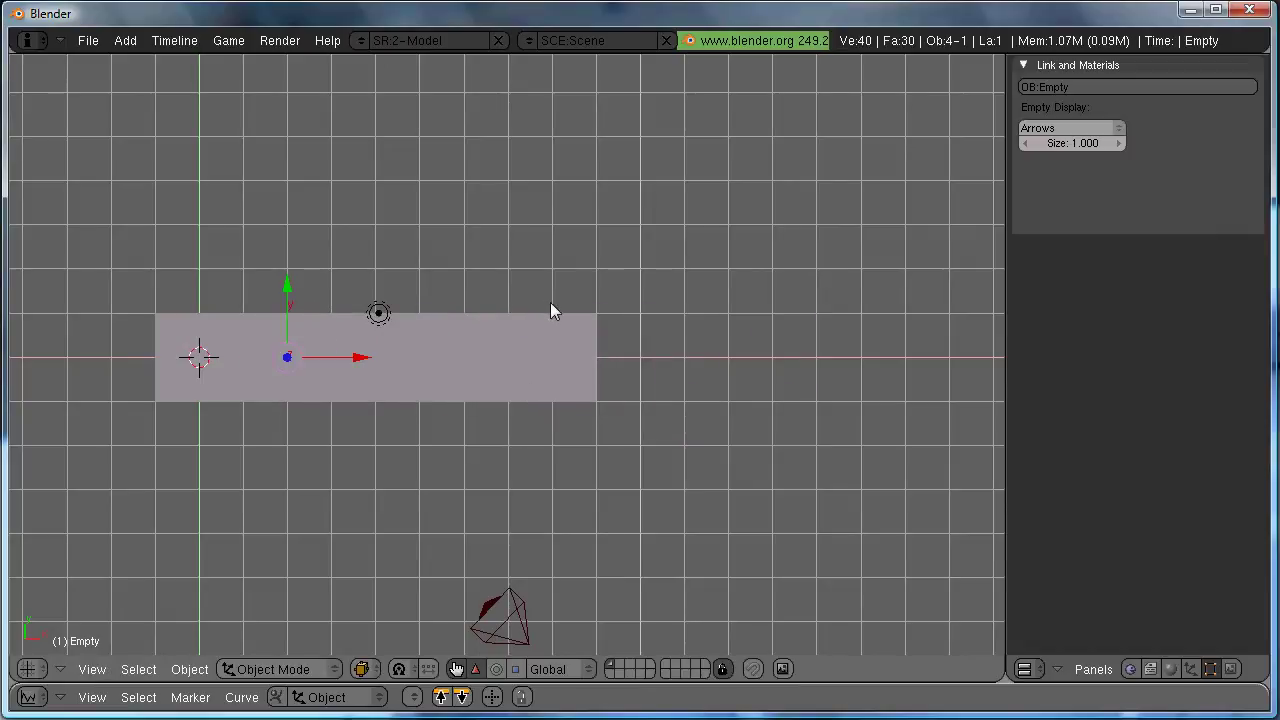
Try rotating and scaling the empty to bend and taper the row of cubes
key(r)
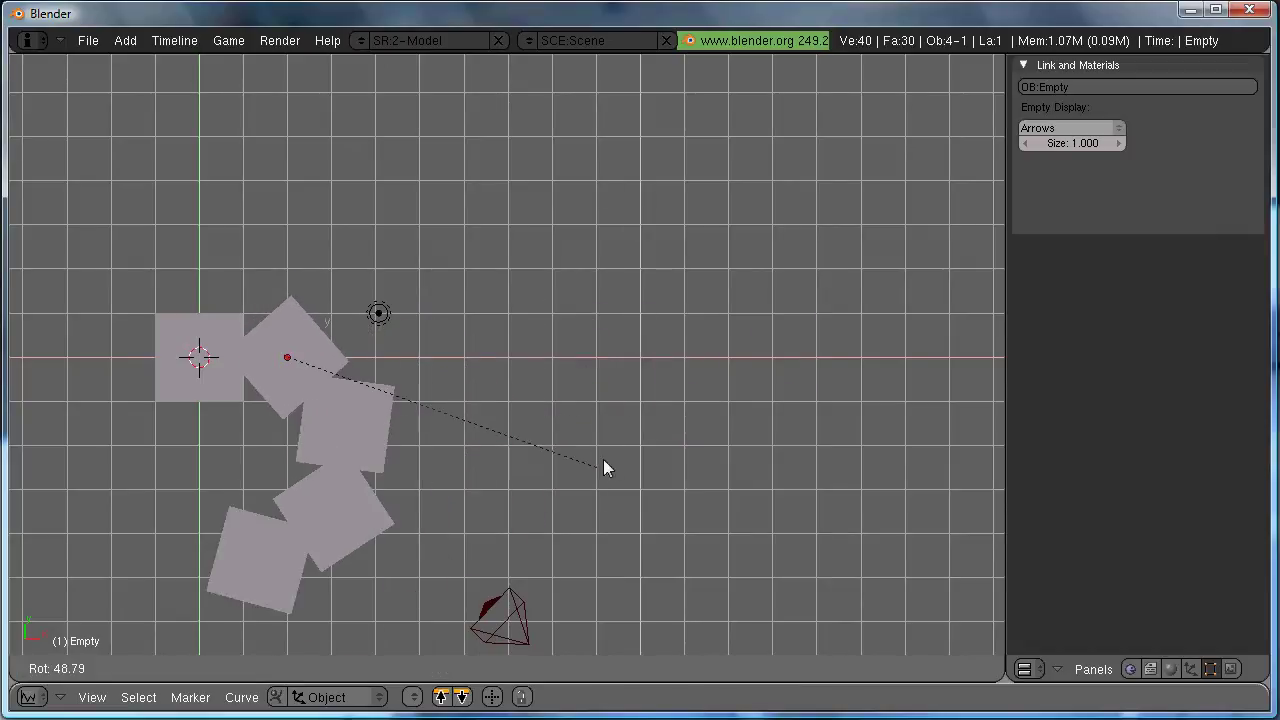
right_click(512, 258)
key(s)
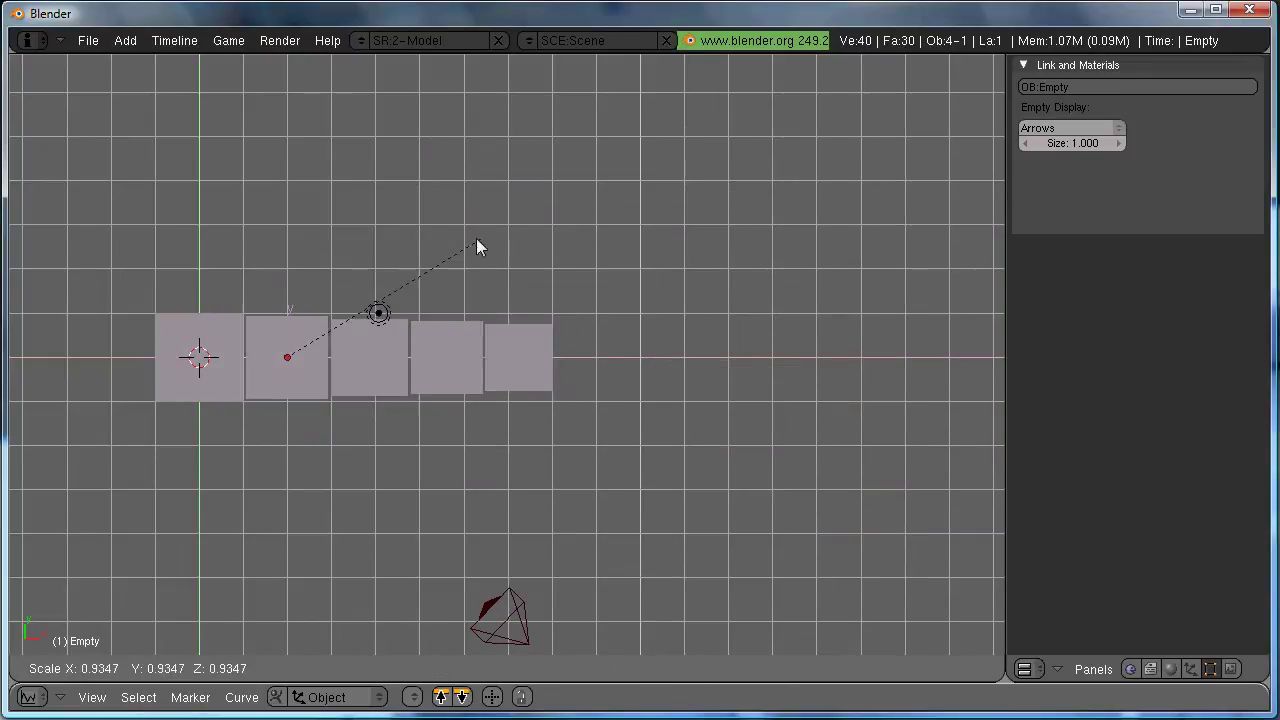
right_click(463, 245)
Check the empty's location within the row of cubes in wireframe display, and return to solid display
key(z)
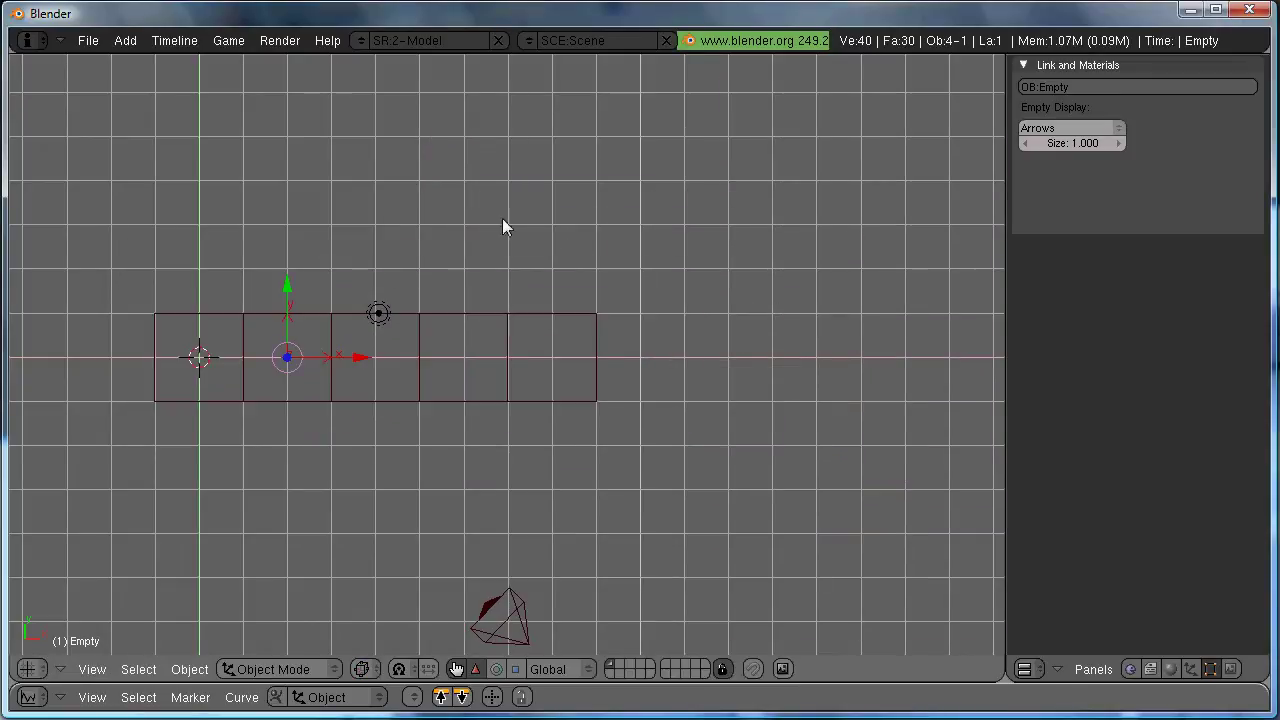
shift+middle_drag(506, 223, 643, 340)
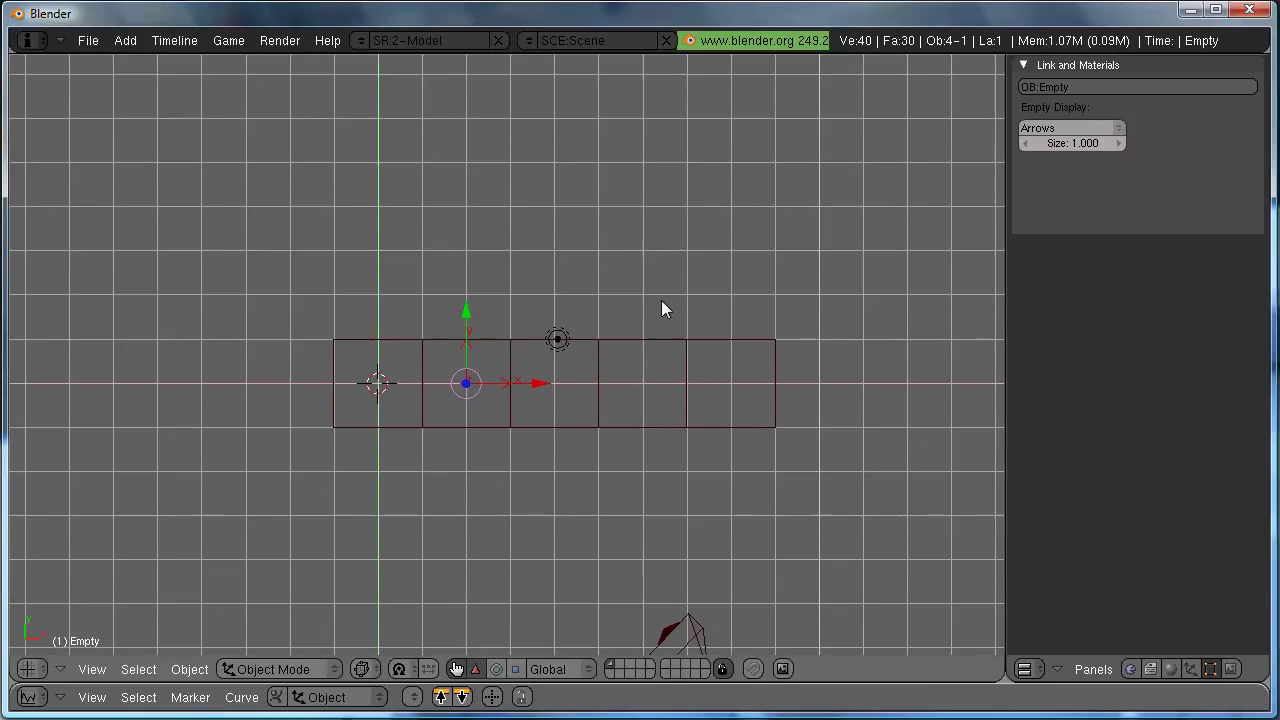
scroll(643, 338, up, 2)
key(z)
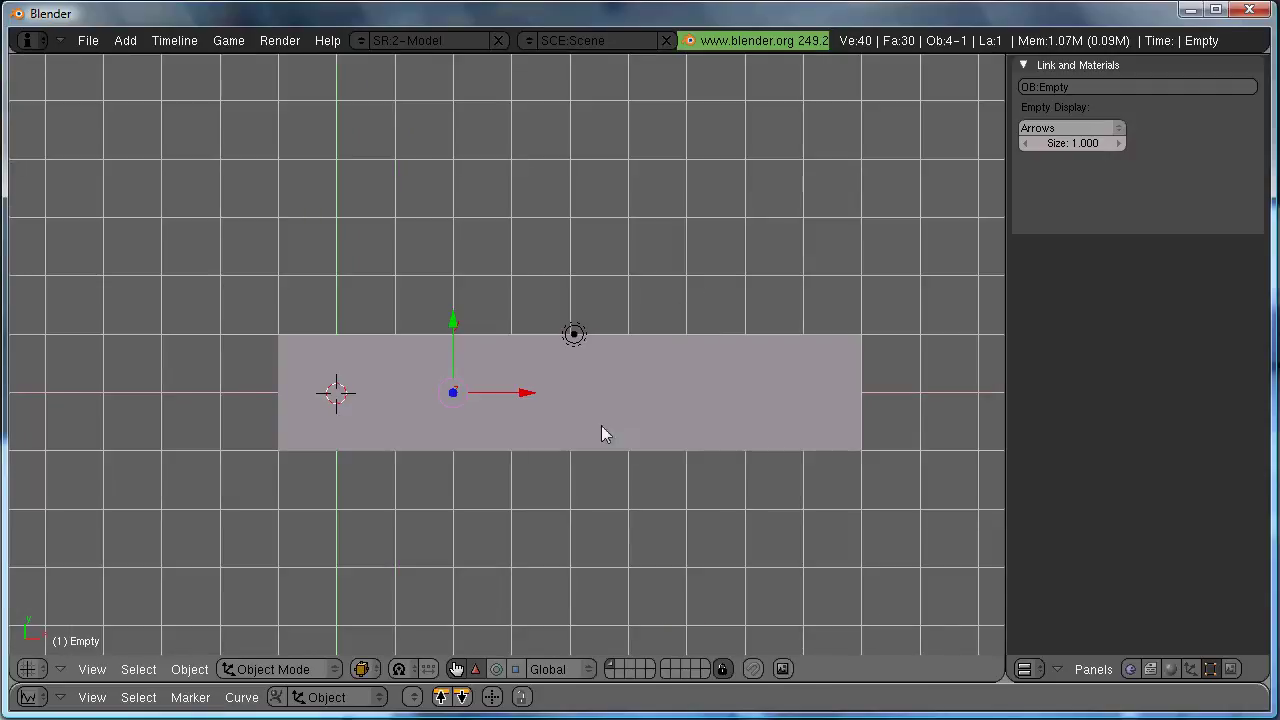
Move the empty 1 unit along positive X to leave gaps between the arrayed cubes
key(g)
click(633, 310)
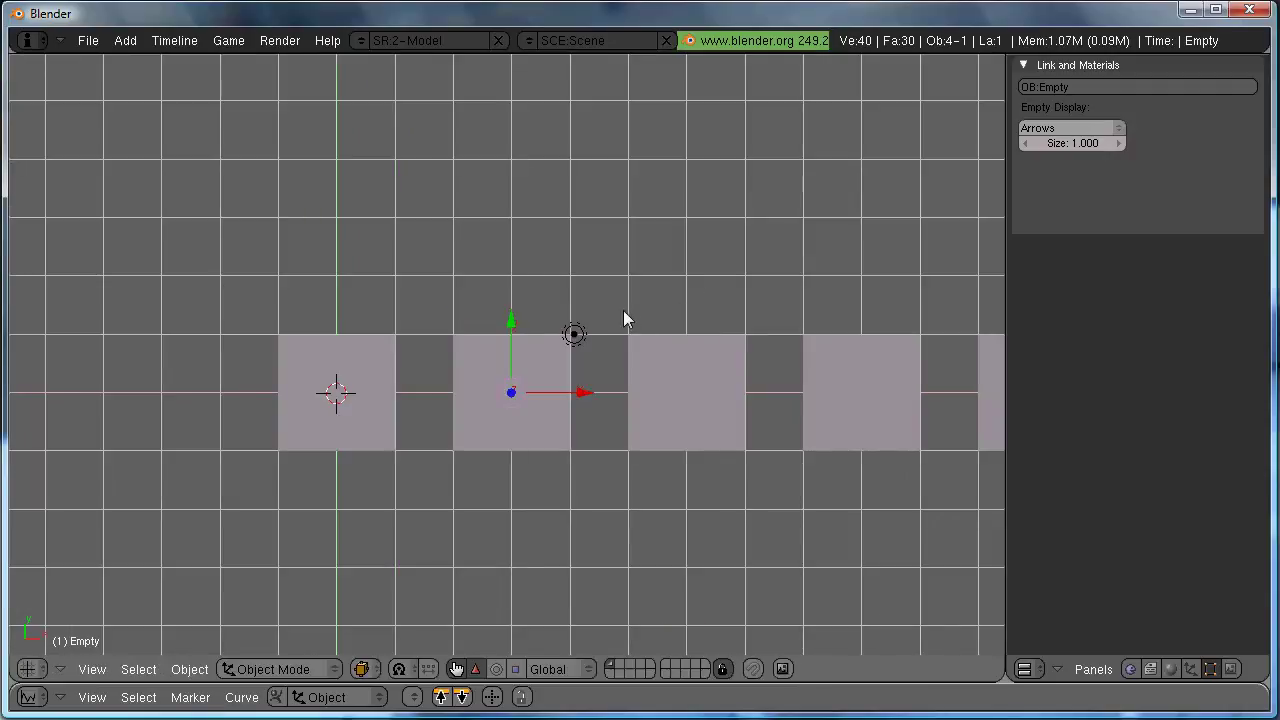
scroll(613, 298, down, 3)
shift+middle_drag(603, 286, 574, 294)
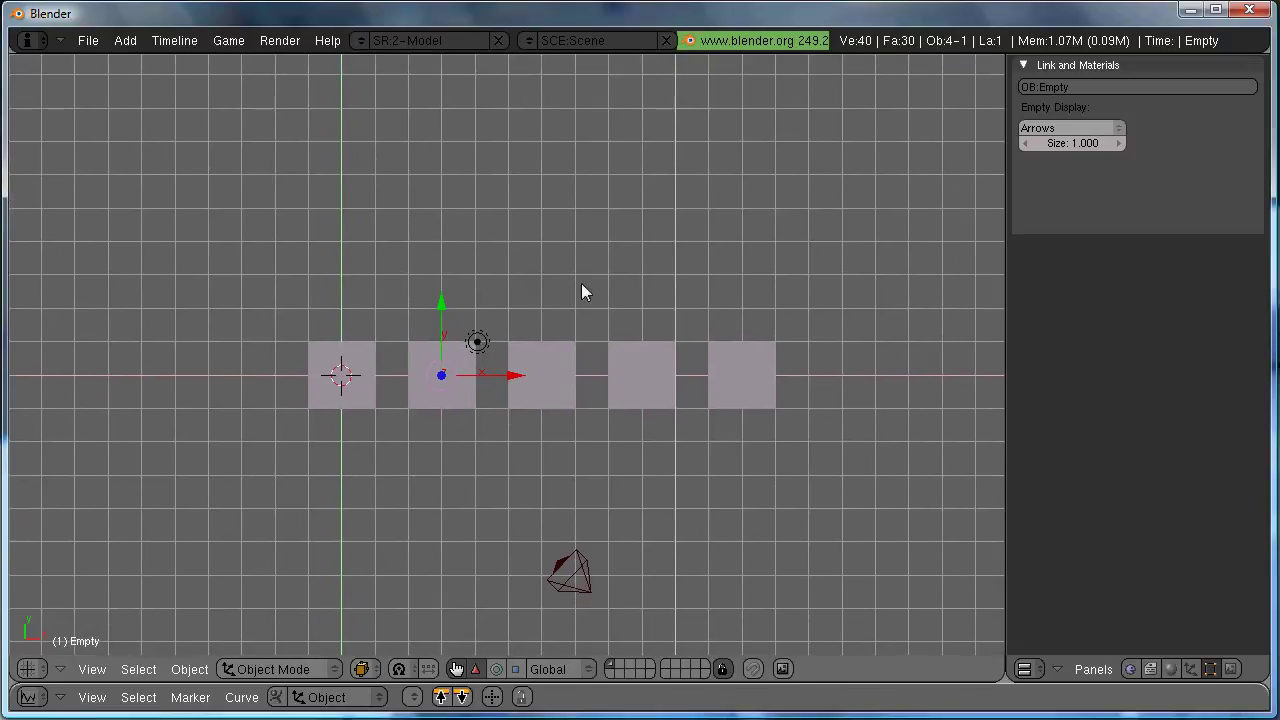
Add a second empty and place it about 4 units along negative X from the first cube's centre
key(space)
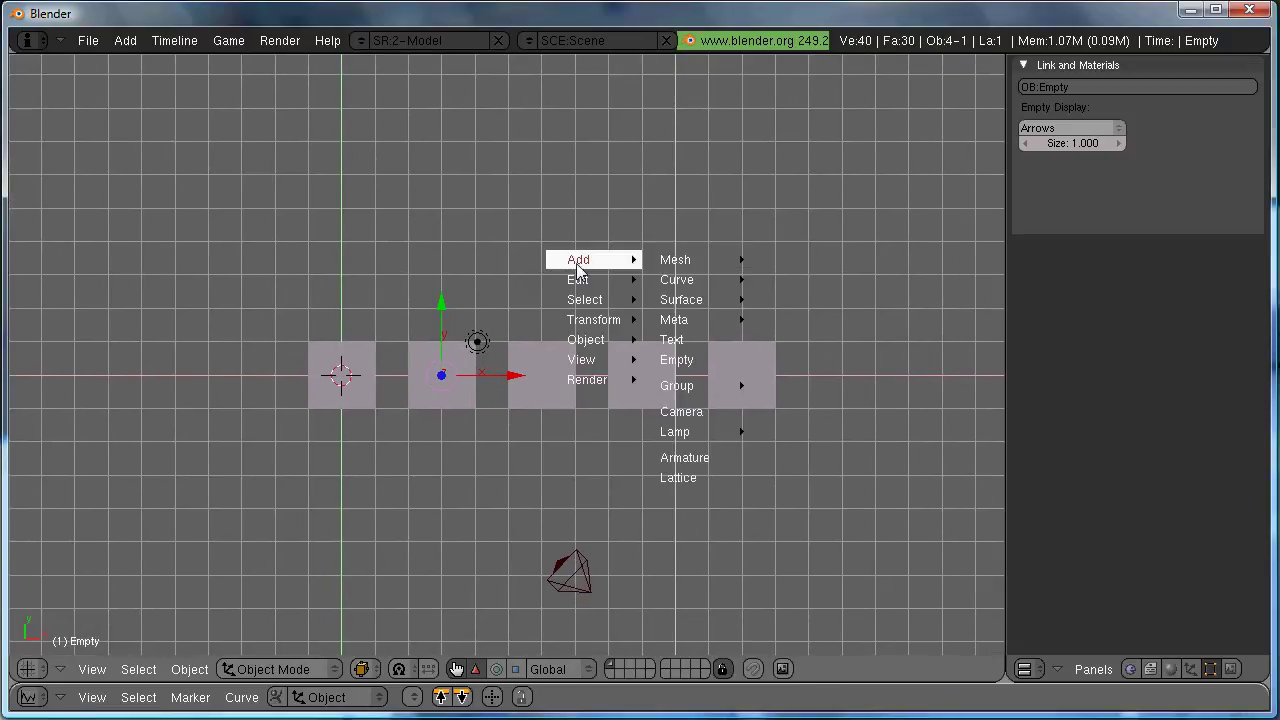
click(703, 358)
key(g)
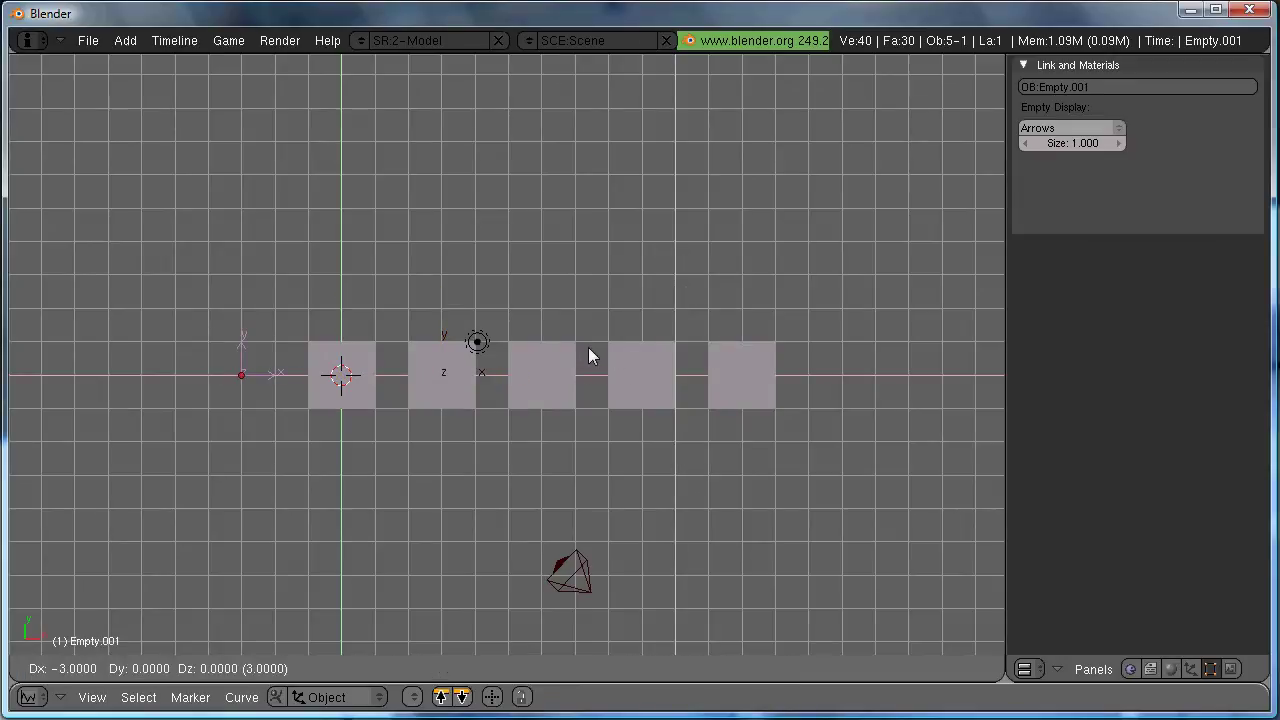
click(561, 354)
Select the cube and duplicate its Array modifier
right_click(358, 405)
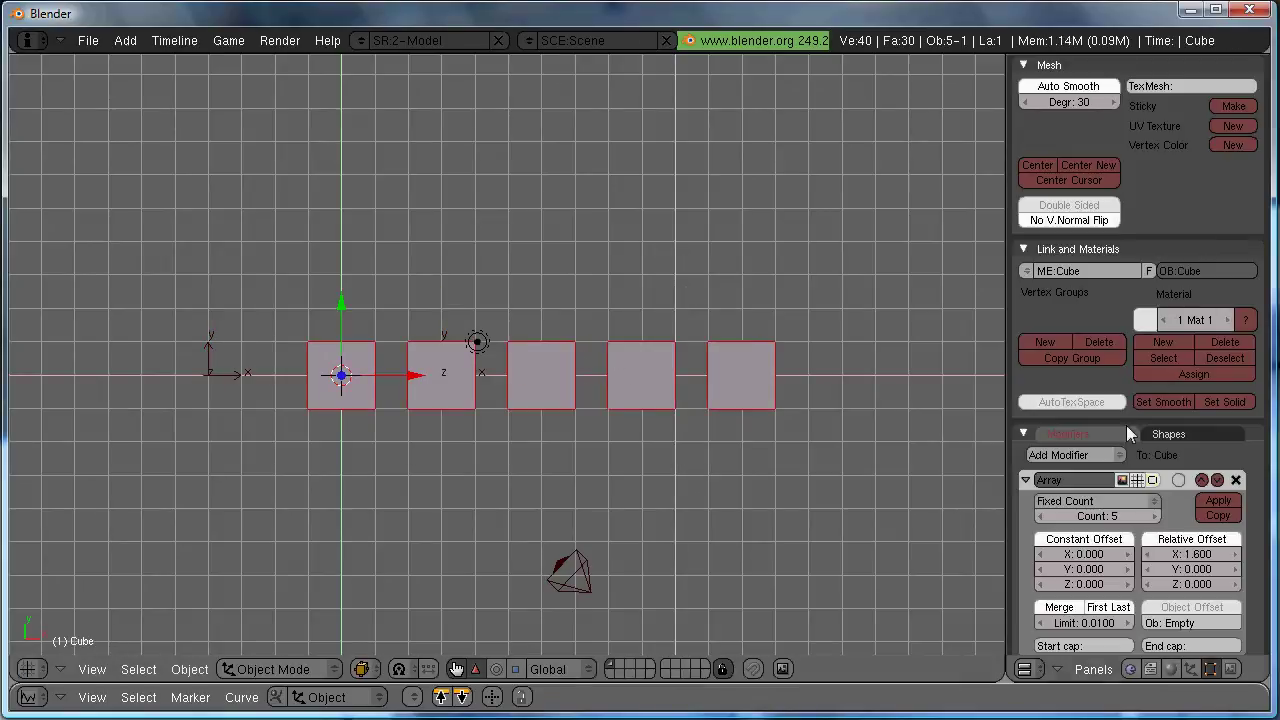
scroll(1126, 433, down, 5)
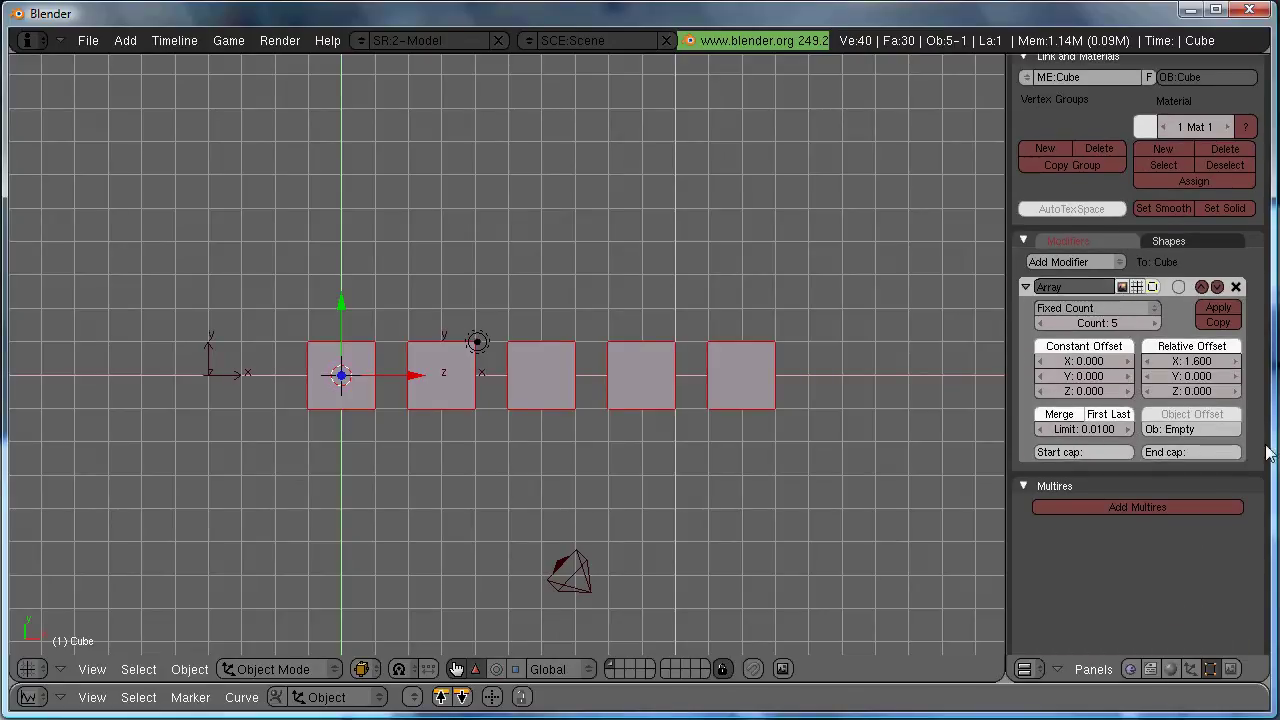
click(1216, 322)
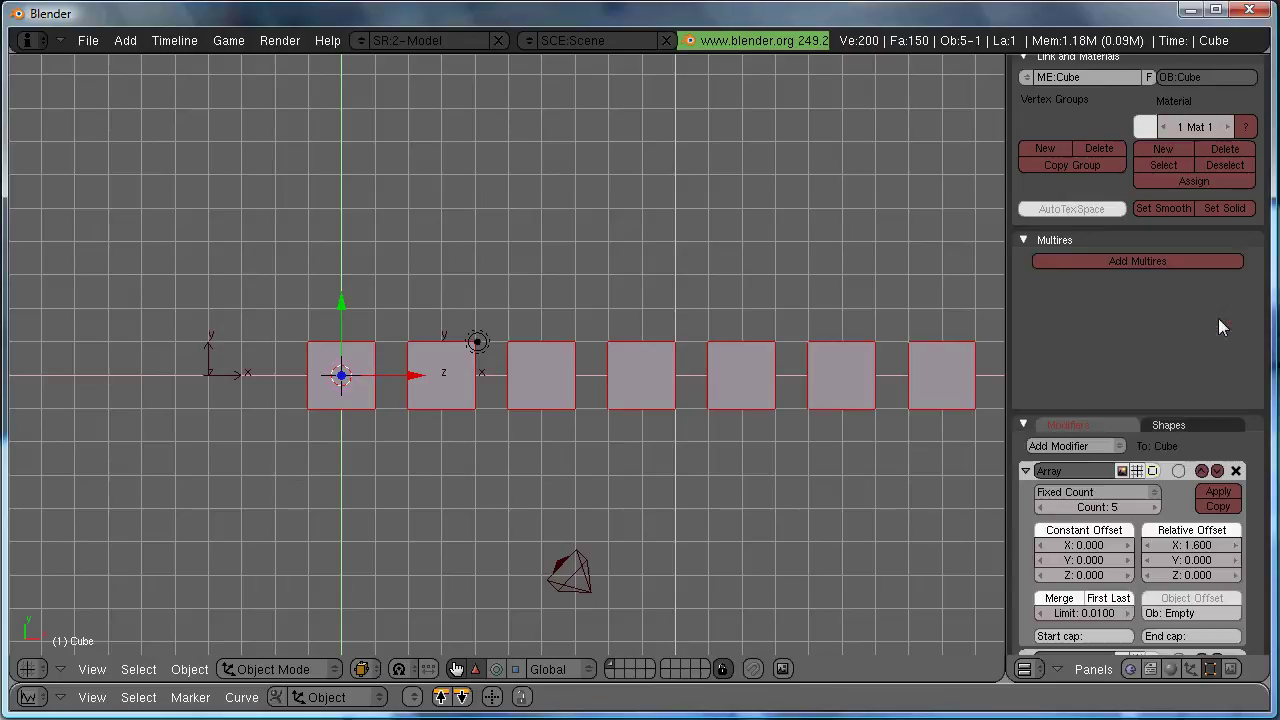
scroll(1197, 316, down, 3)
scroll(1090, 402, down, 2)
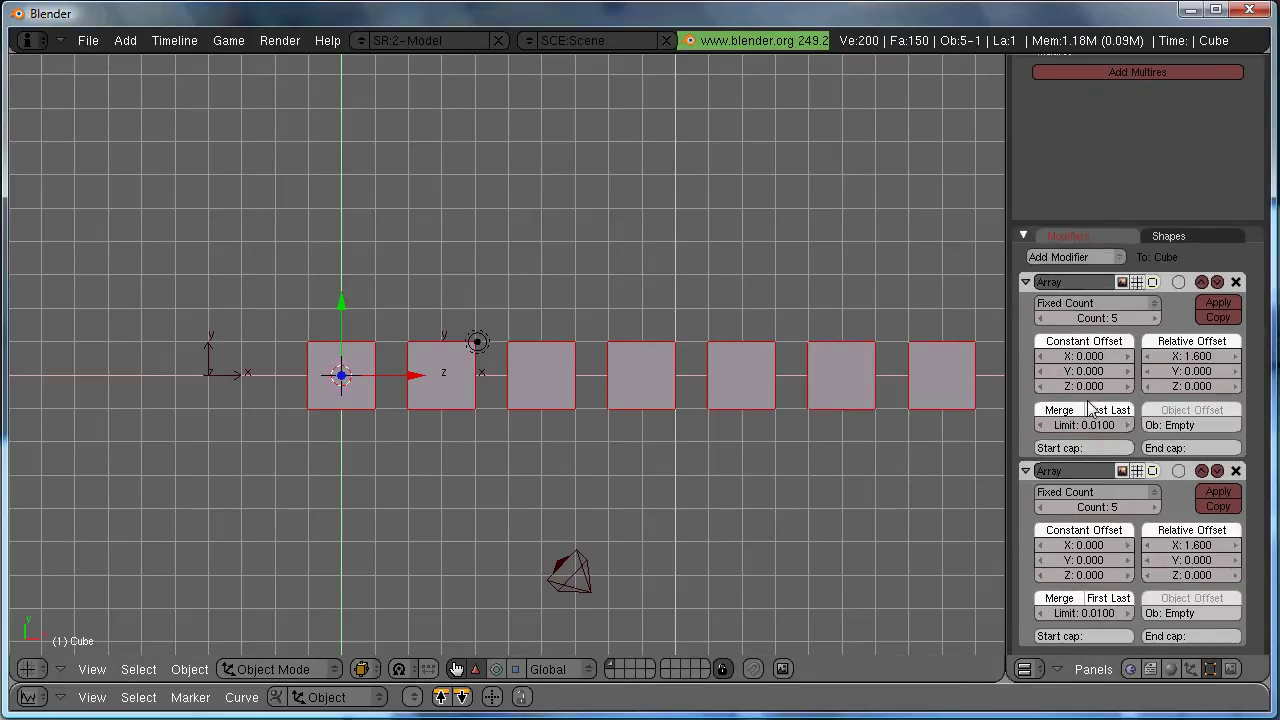
Assign Empty.001 as the offset object of the second Array modifier
click(1204, 613)
key(BackSpace)
text(Empty.001)
key(Return)
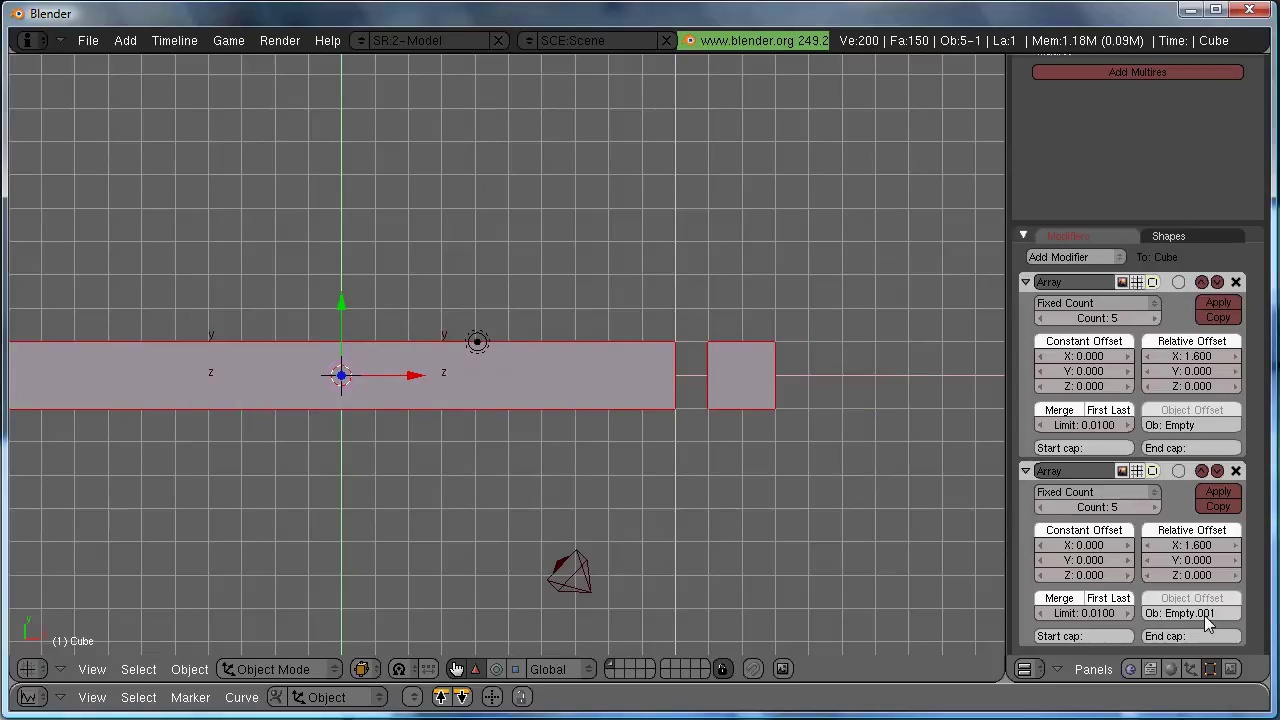
Try moving the first empty up and sideways in wireframe display to shift the arrayed cubes
shift+middle_drag(700, 278, 810, 310)
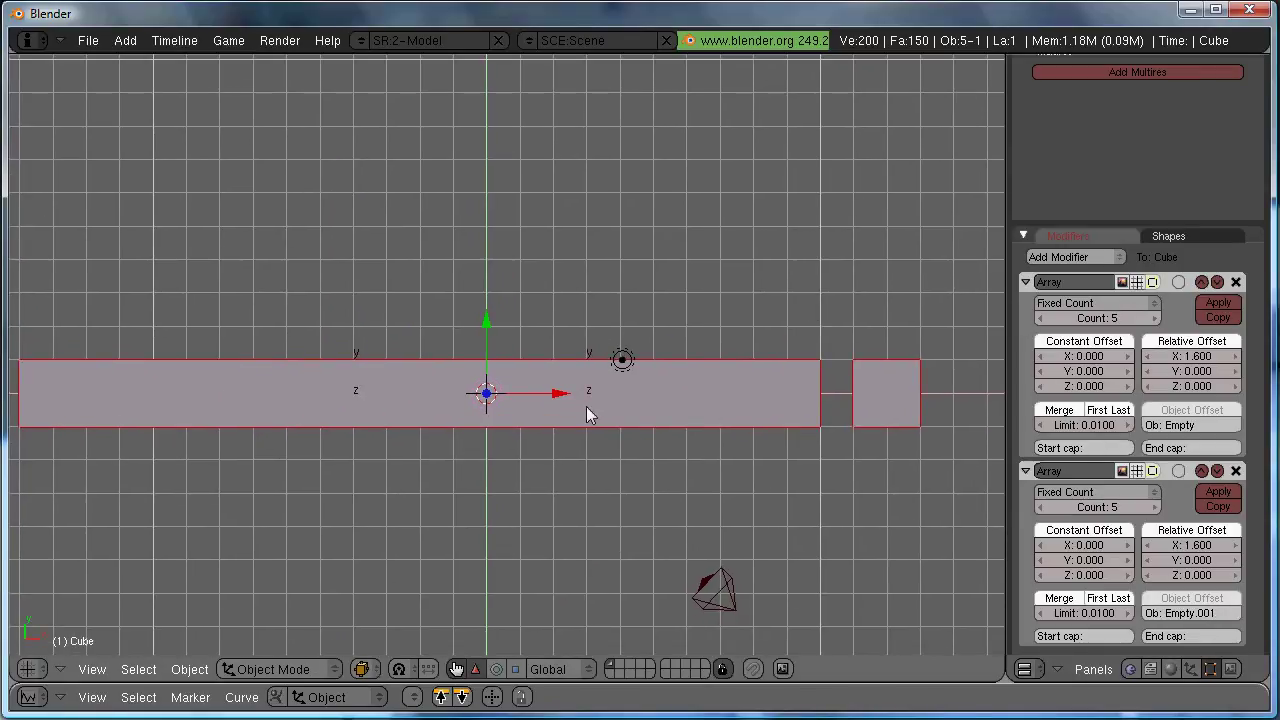
key(z)
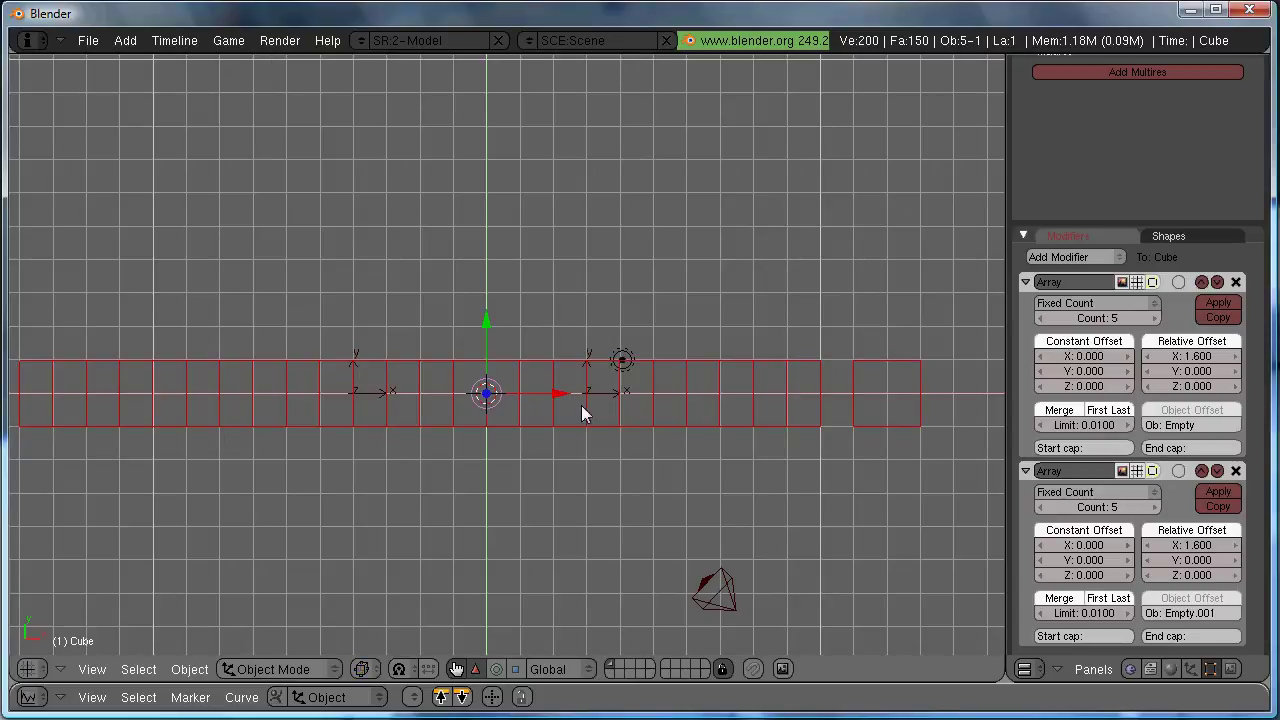
right_click(363, 362)
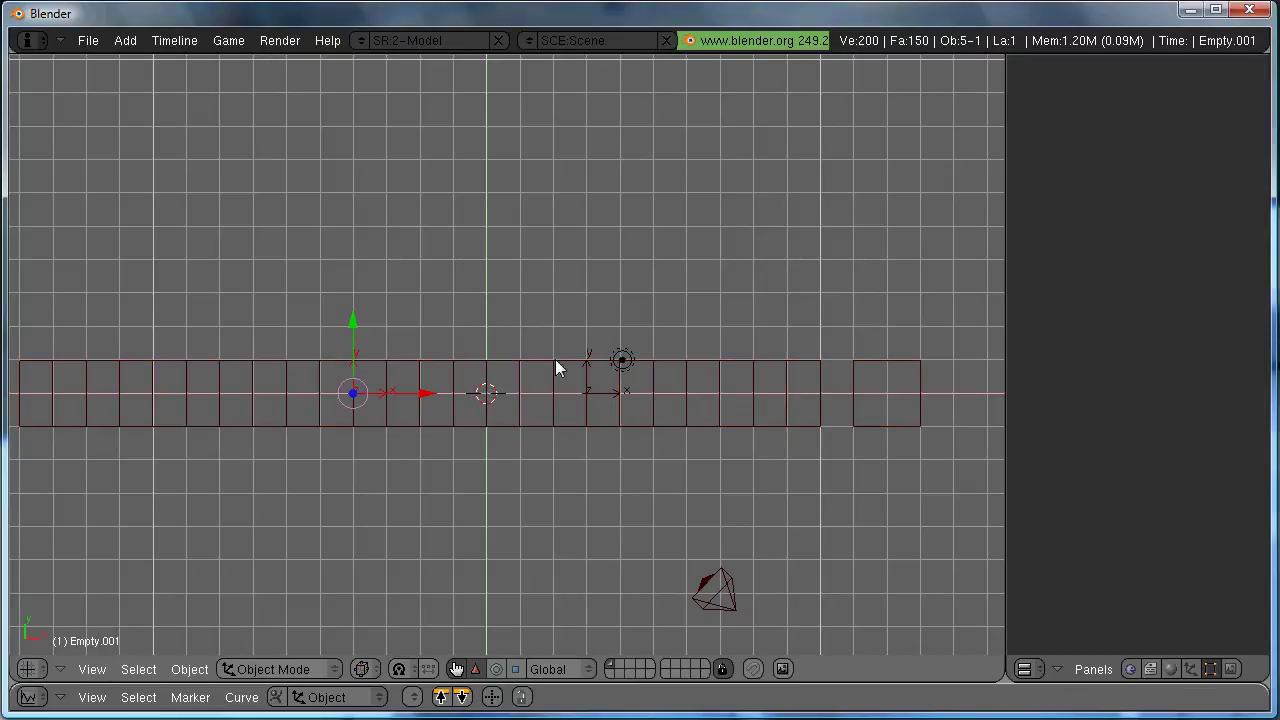
right_click(593, 355)
key(g)
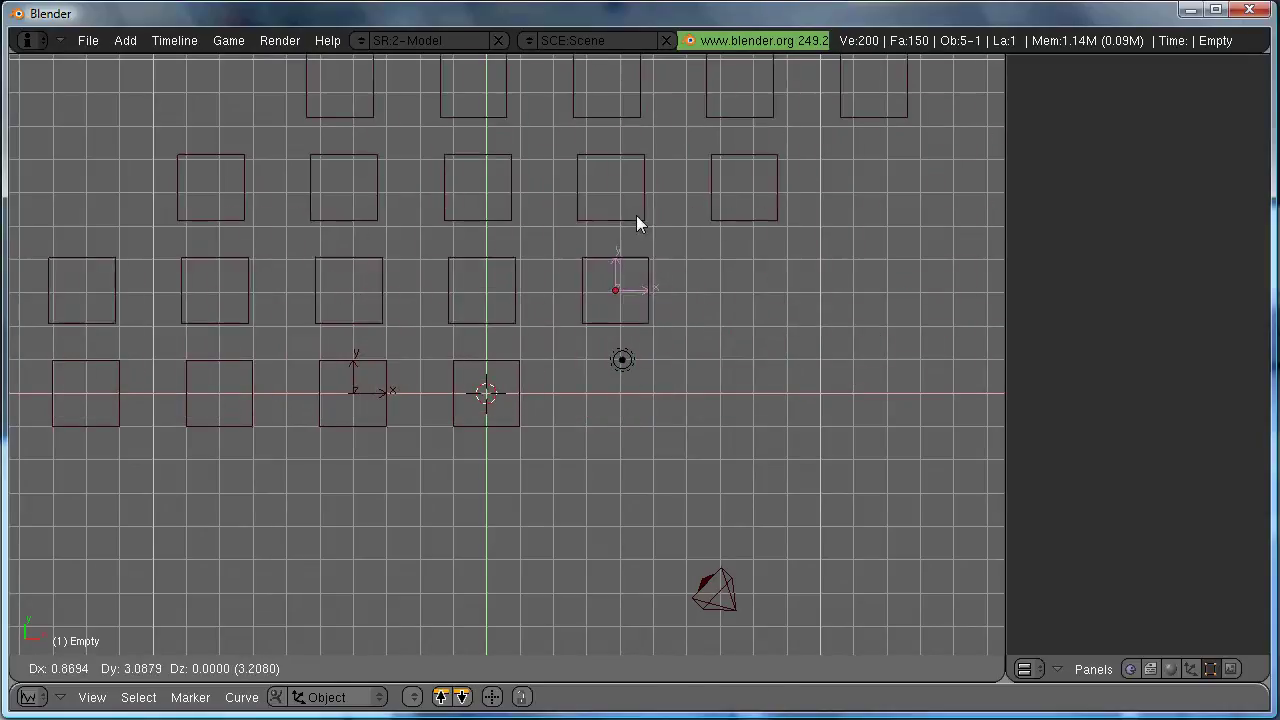
key(Escape)
Try freely moving the second empty and again the first empty to test each one's influence on the array
right_click(353, 344)
key(g)
key(Escape)
right_click(353, 348)
key(g)
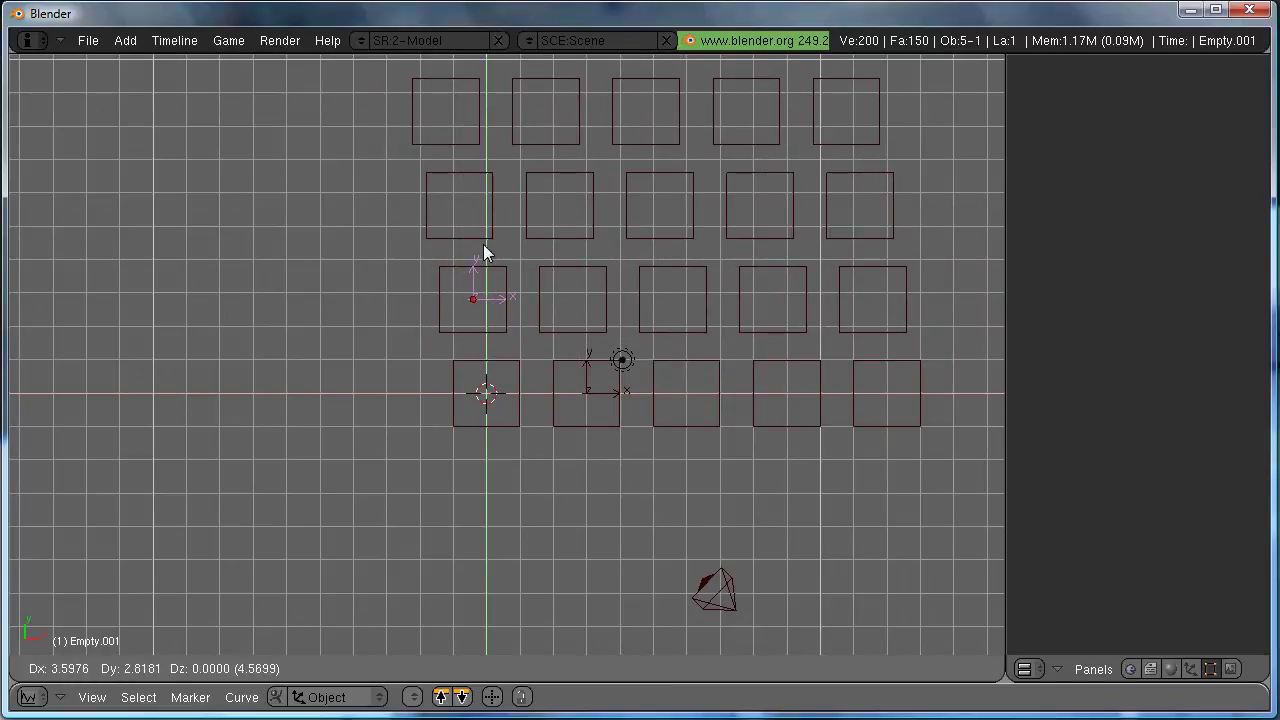
click(367, 358)
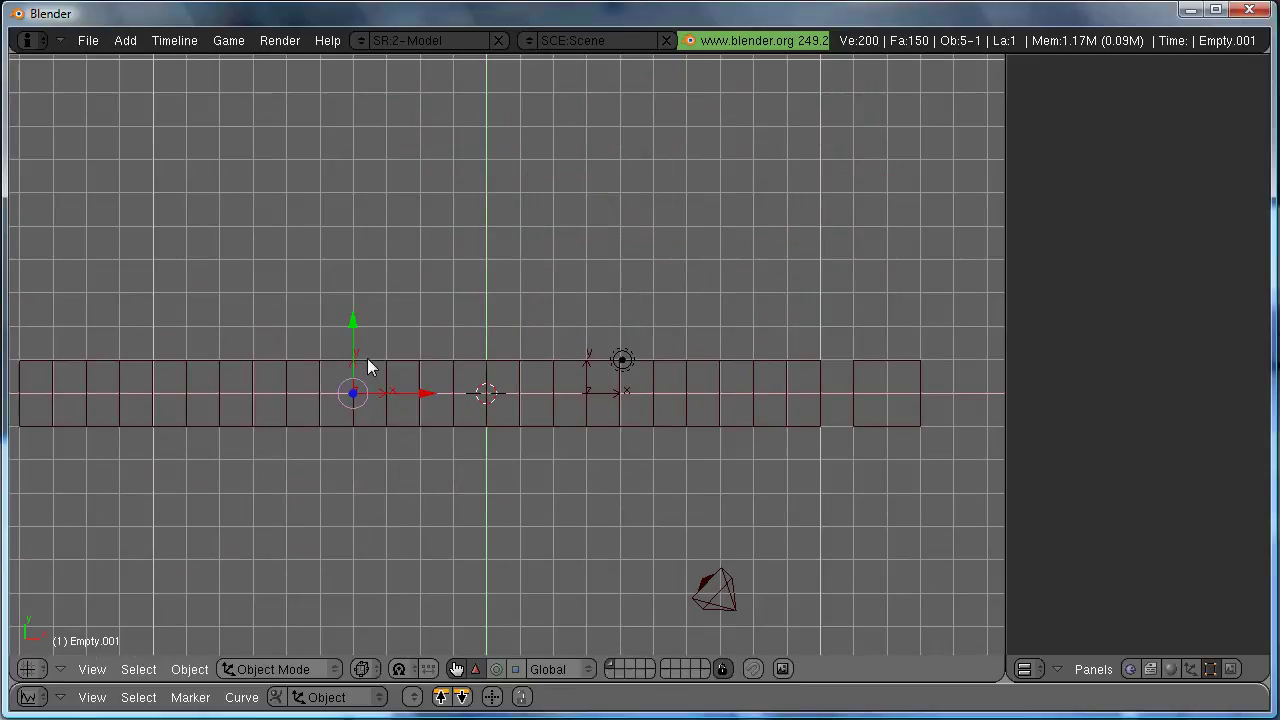
right_click(590, 358)
key(g)
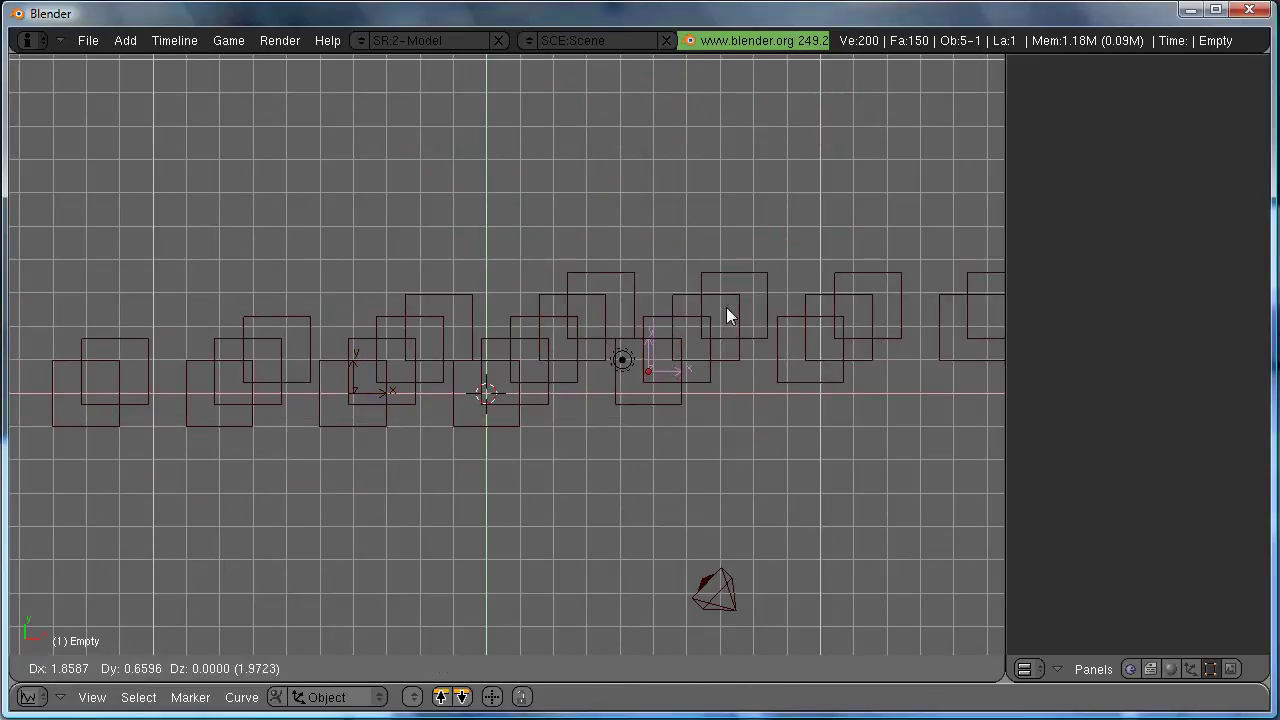
key(Escape)
Move the second empty 4 units along positive X and 3 units along positive Y, and return to solid display in a perspective view
shift+middle_drag(565, 230, 626, 226)
scroll(626, 228, down, 1)
scroll(633, 197, down, 1)
shift+scroll(626, 200, down, 1)
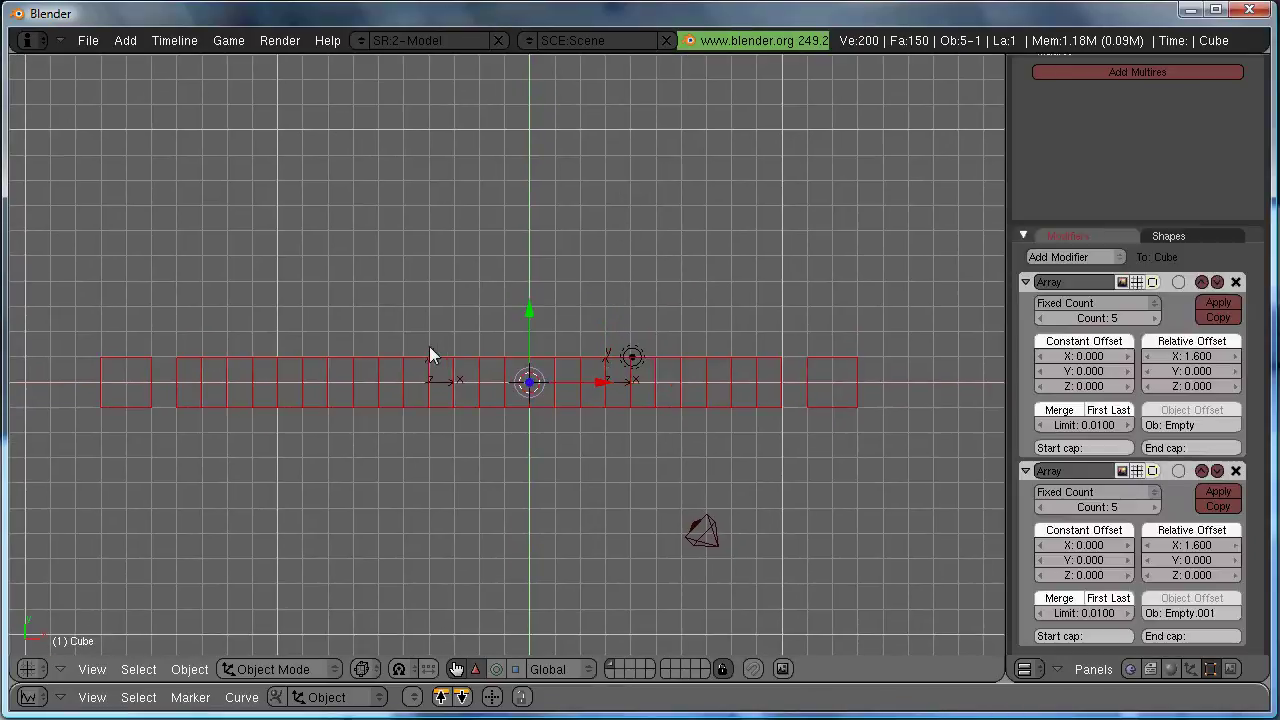
key(shift+d)
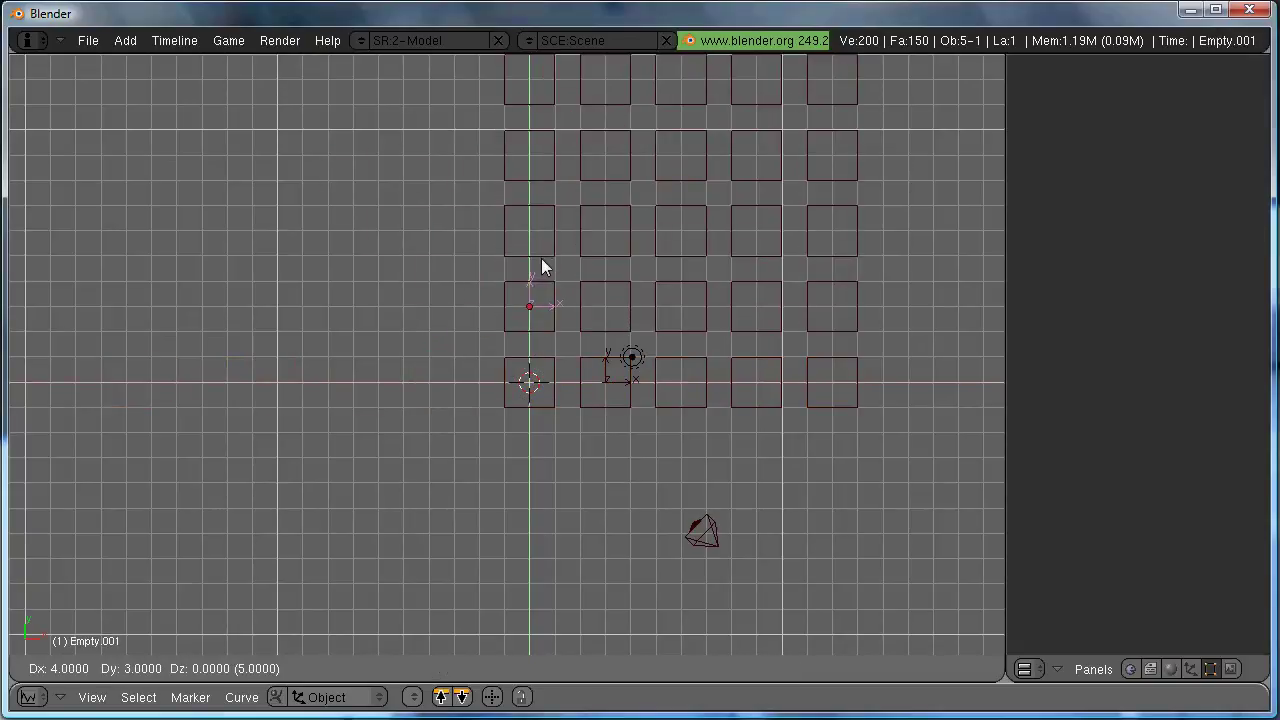
click(540, 257)
shift+middle_drag(652, 268, 597, 405)
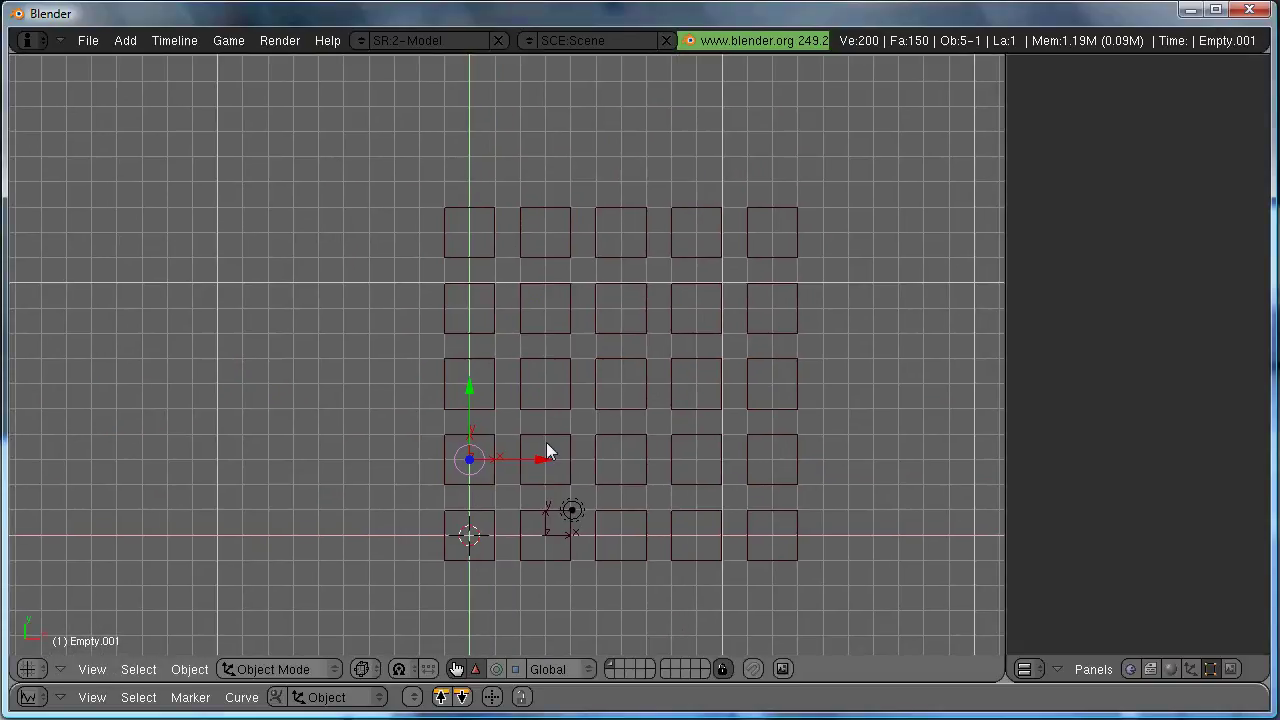
key(z)
mouse_move(640, 451)
middle_down()
mouse_move(556, 336)
mouse_move(563, 306)
mouse_move(490, 352)
mouse_move(529, 294)
mouse_move(731, 289)
mouse_move(770, 306)
middle_up()
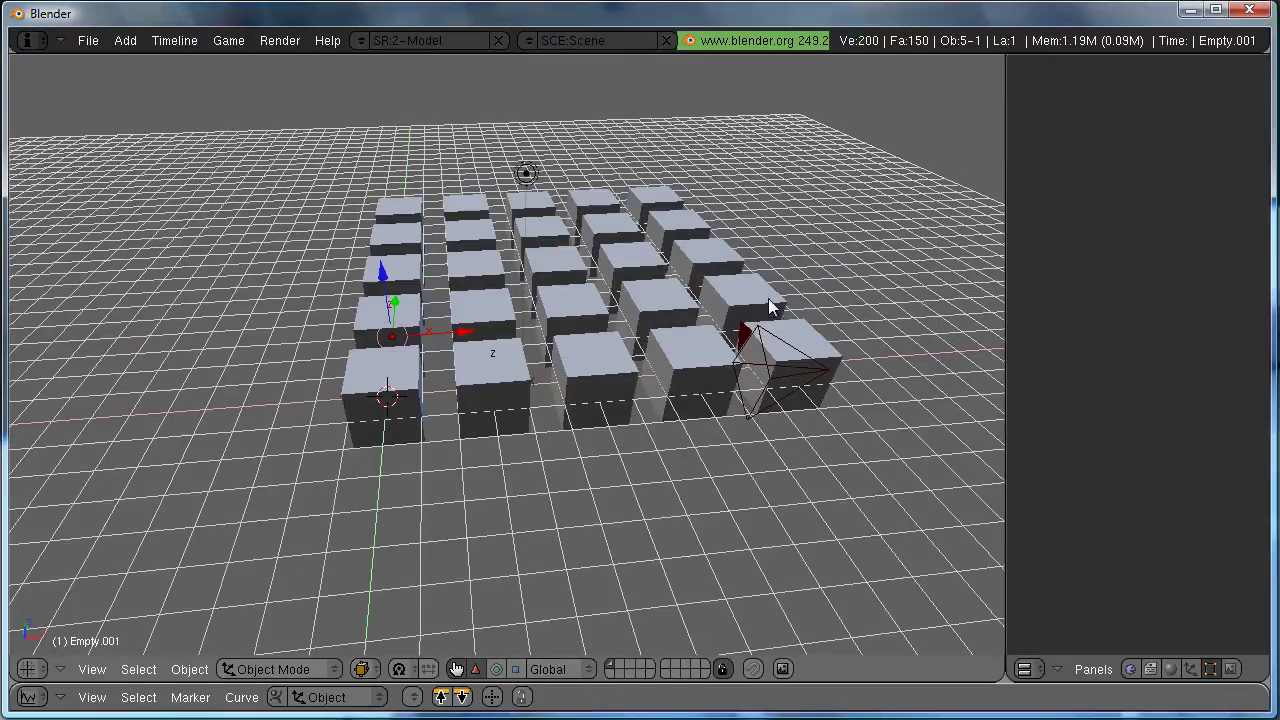
Try counts of 2 and 6 on the cube's first Array modifier, and restore the count to 5
right_click(490, 317)
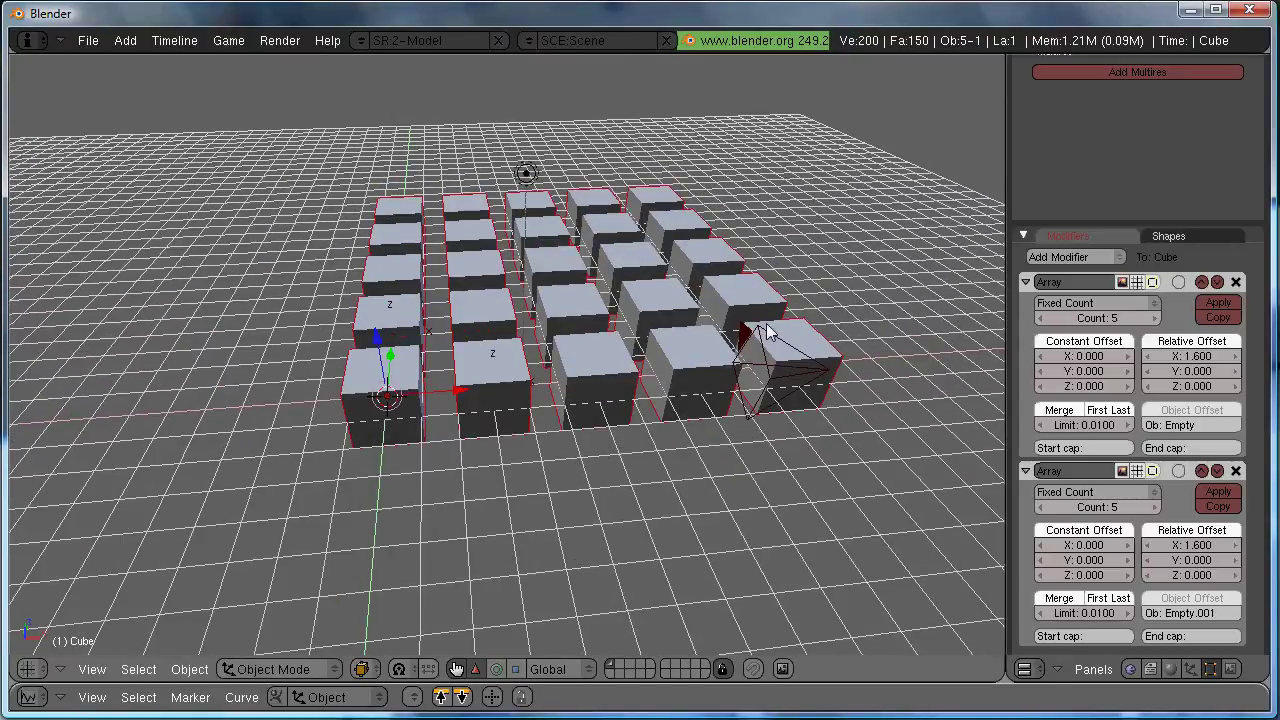
drag(1060, 318, 1046, 318)
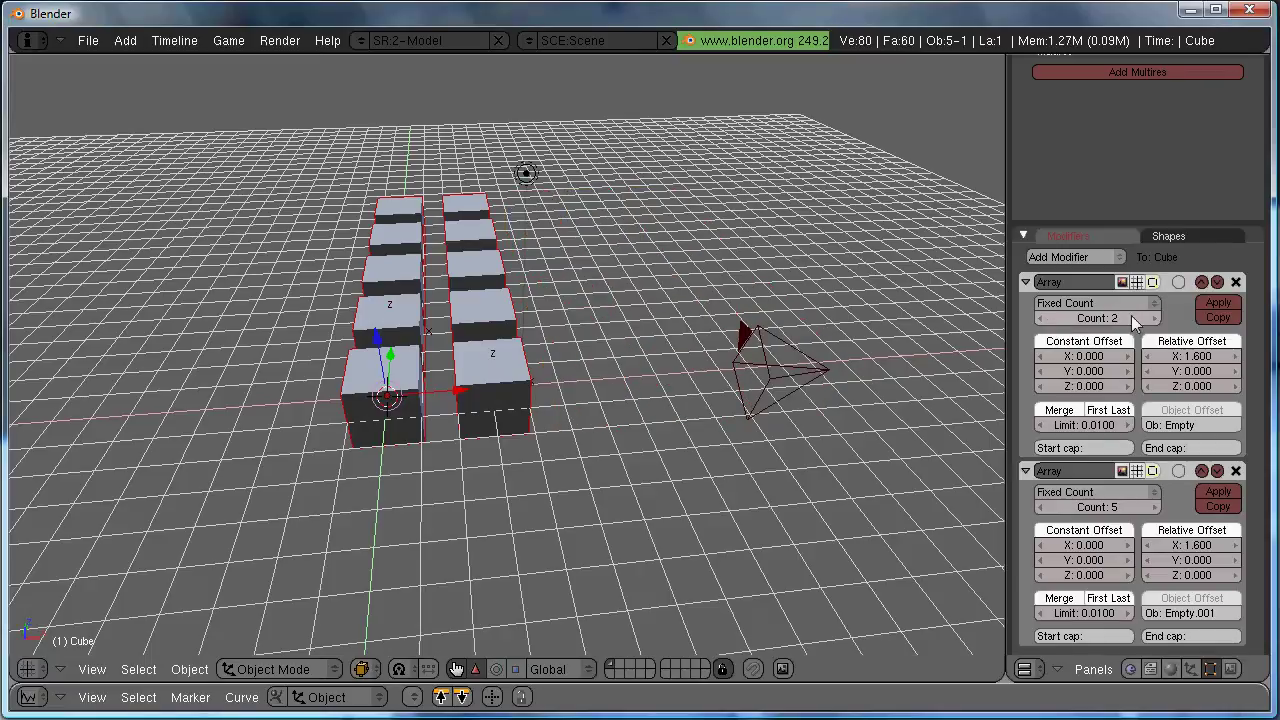
drag(1133, 318, 1158, 318)
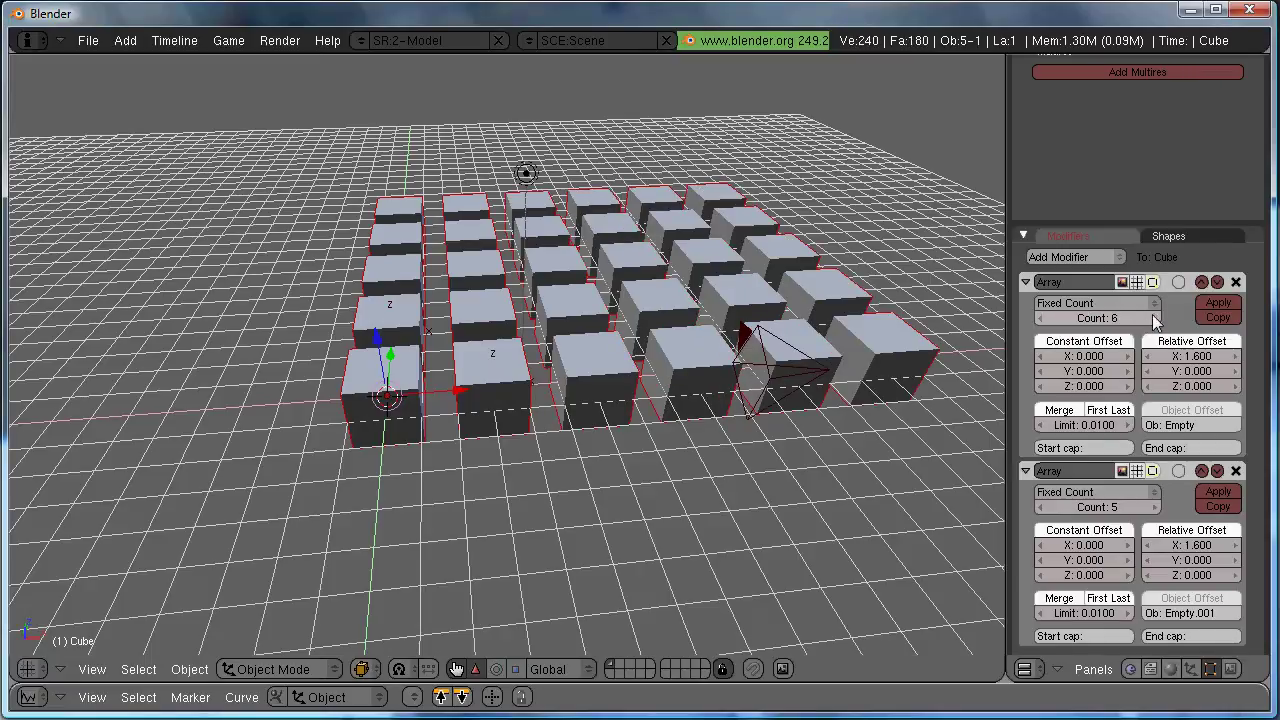
click(1041, 318)
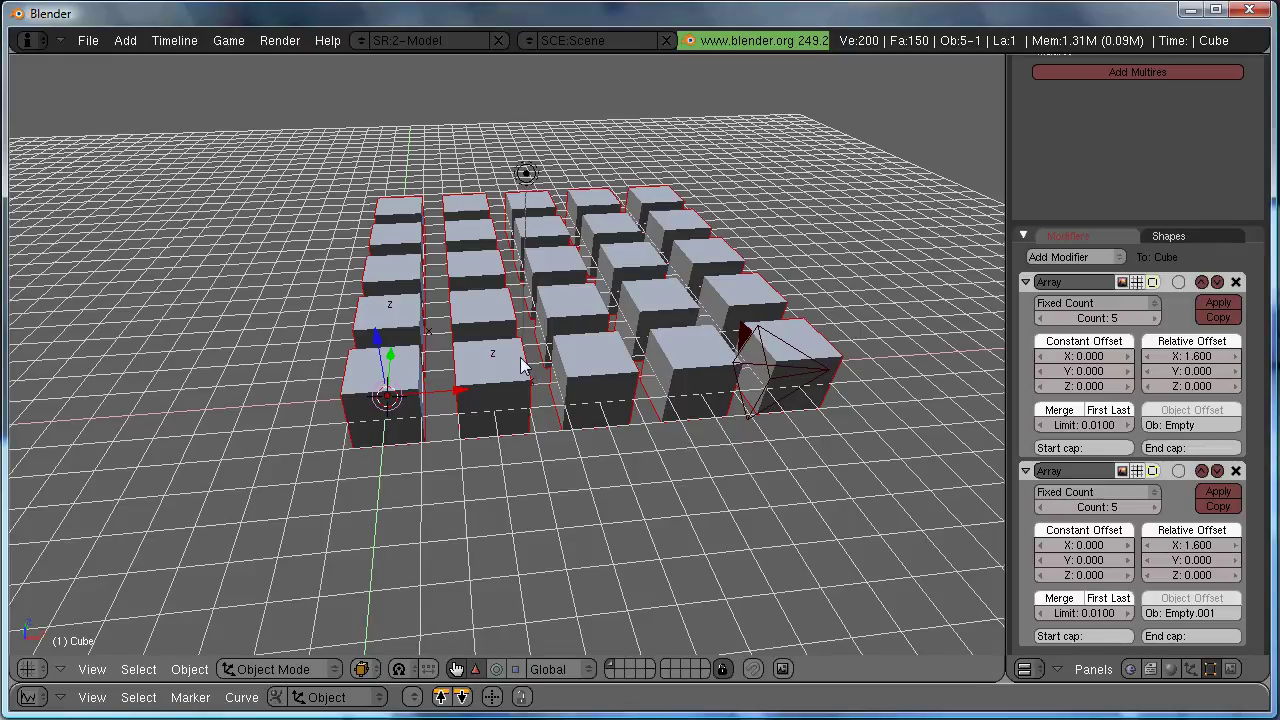
Try applying the first Array modifier, inspect the resulting mesh in Edit Mode, and bring the modifier back
click(1218, 304)
key(Tab)
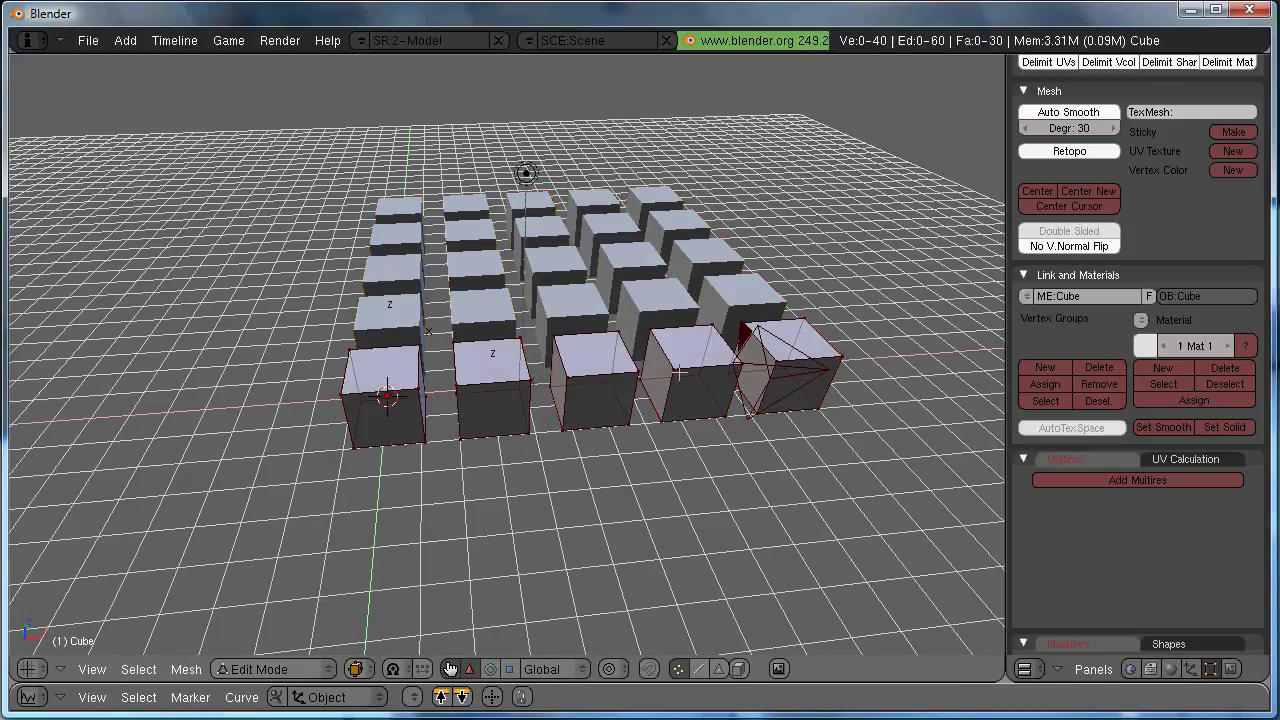
key(a)
middle_drag(679, 373, 605, 358)
key(Tab)
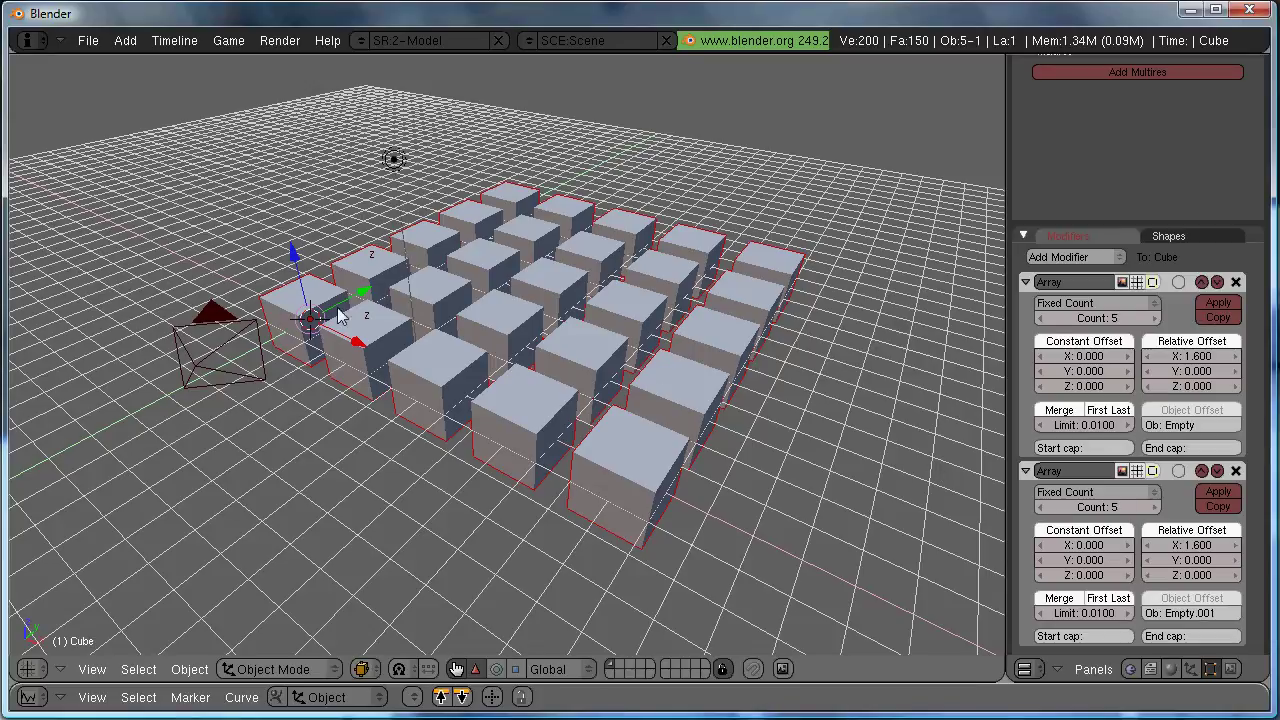
Try moving the second empty upward to raise the successive rows of cubes
right_click(368, 268)
key(g)
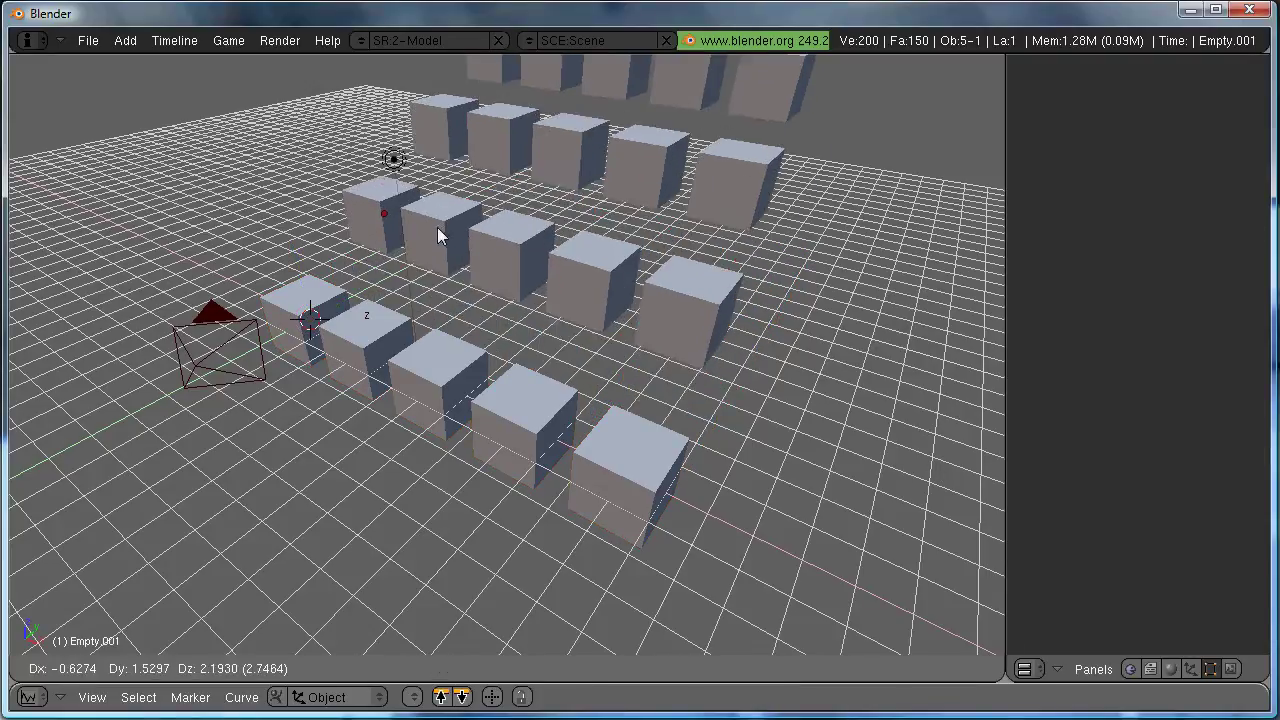
right_click(687, 340)
middle_drag(687, 340, 605, 436)
Bevel all edges of the base cube in Edit Mode and return to Object Mode
right_click(605, 436)
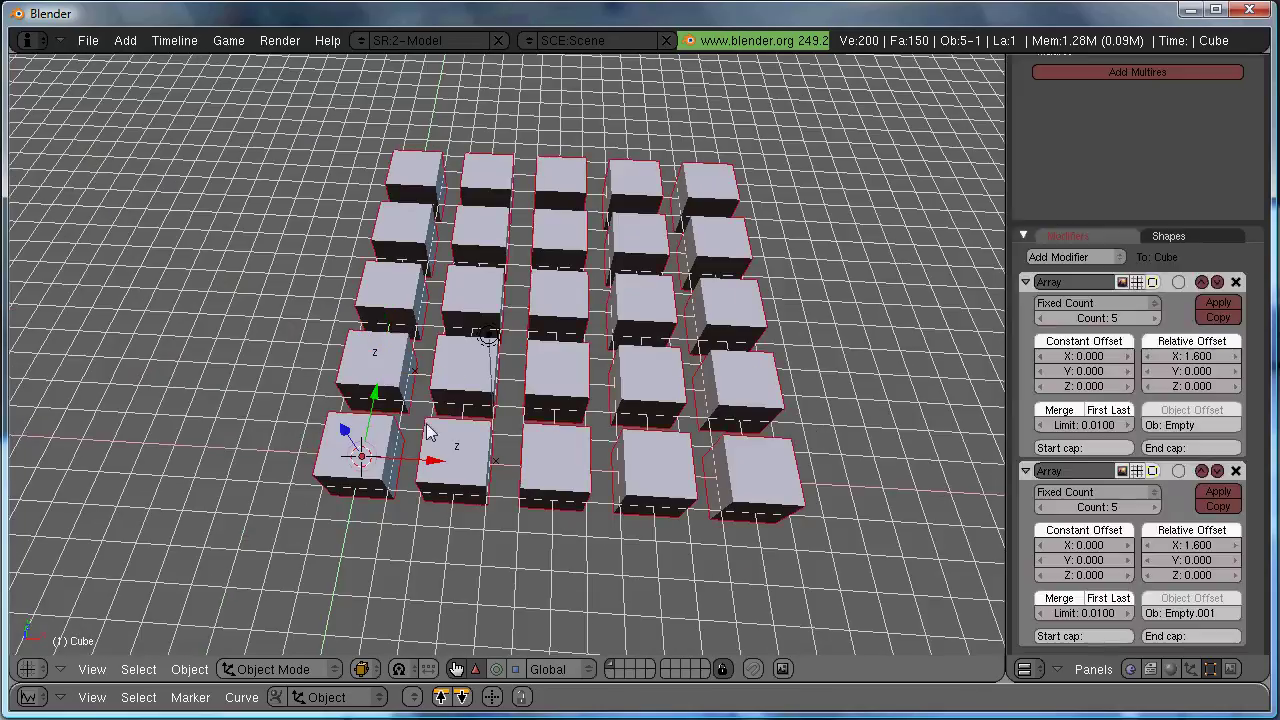
scroll(605, 436, up, 2)
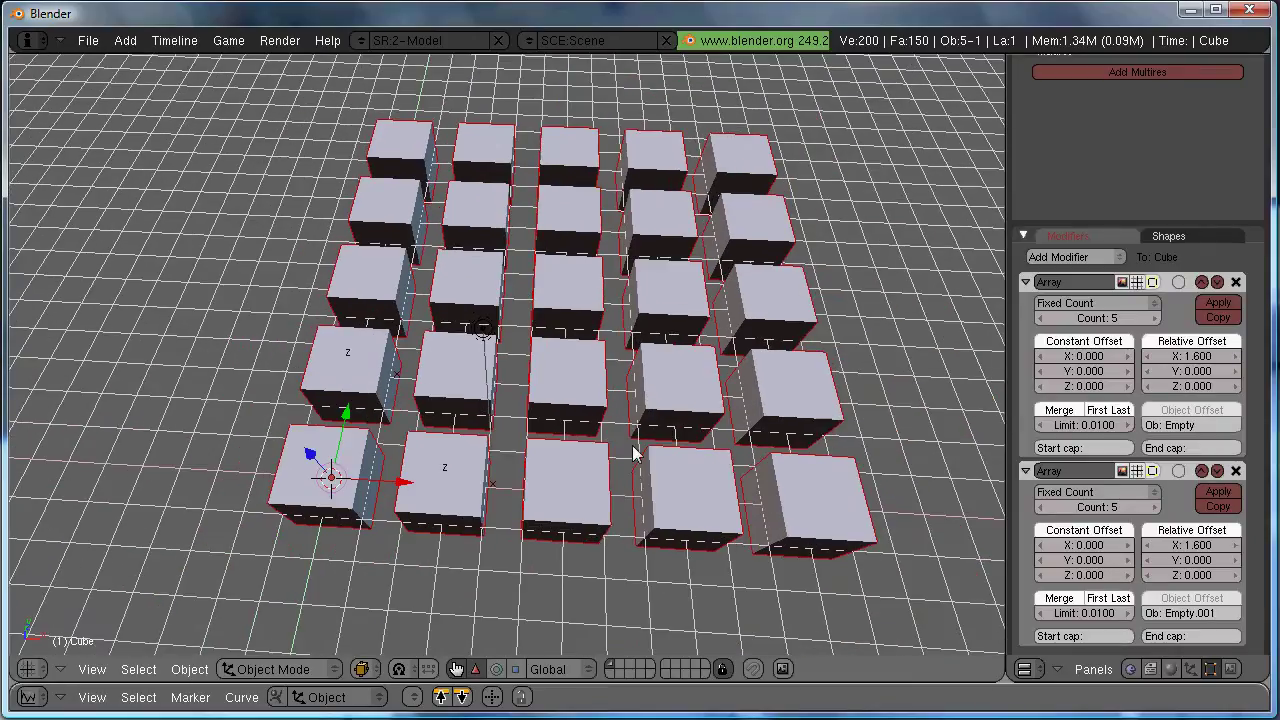
key(Tab)
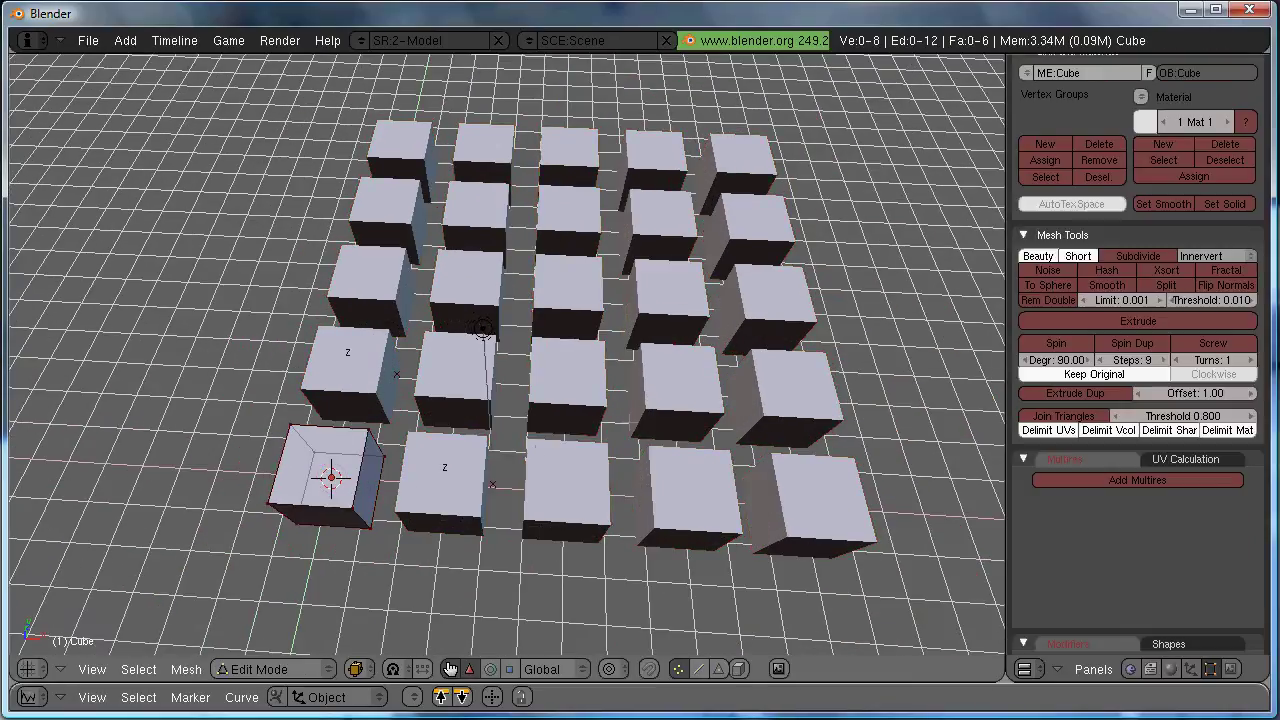
middle_drag(496, 462, 666, 429)
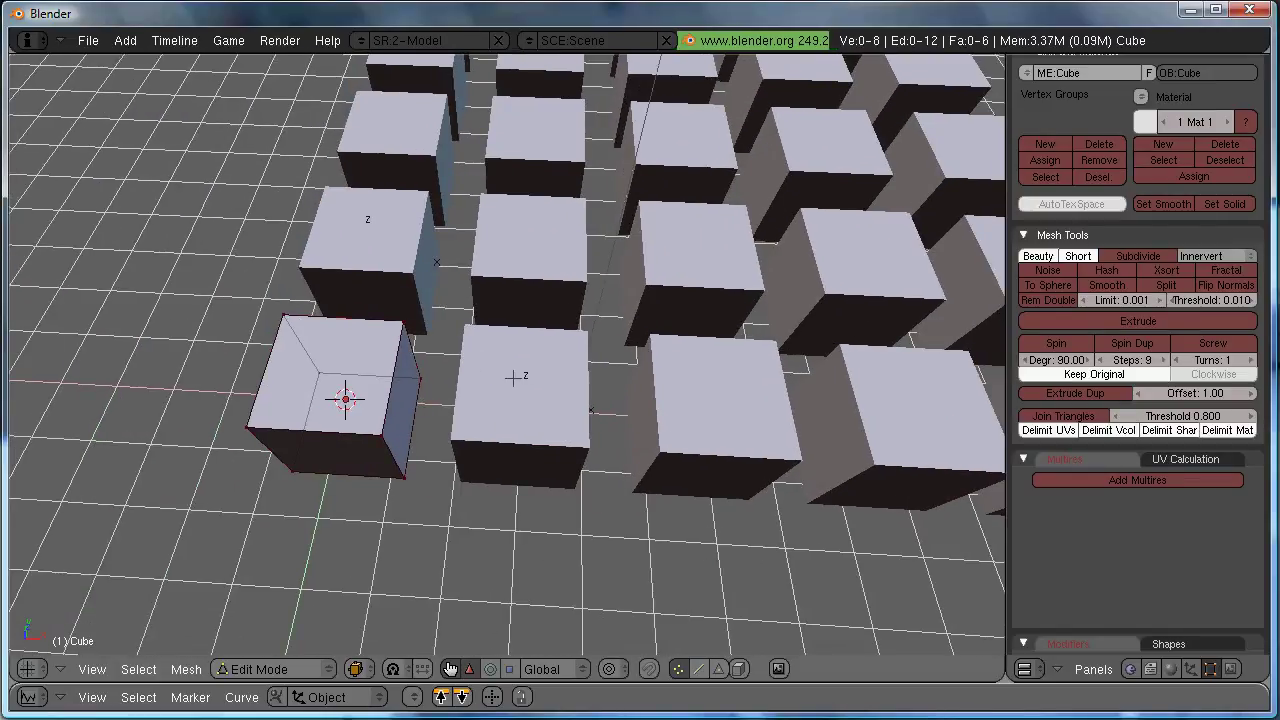
key(a)
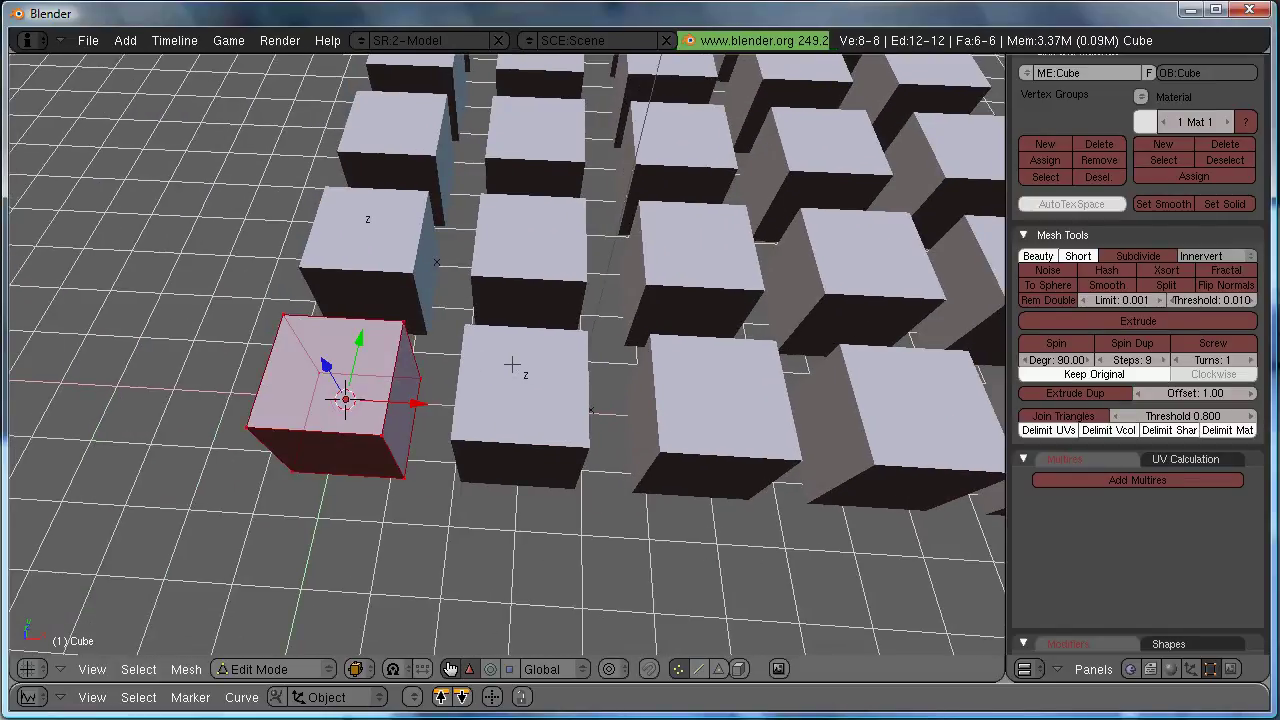
key(w)
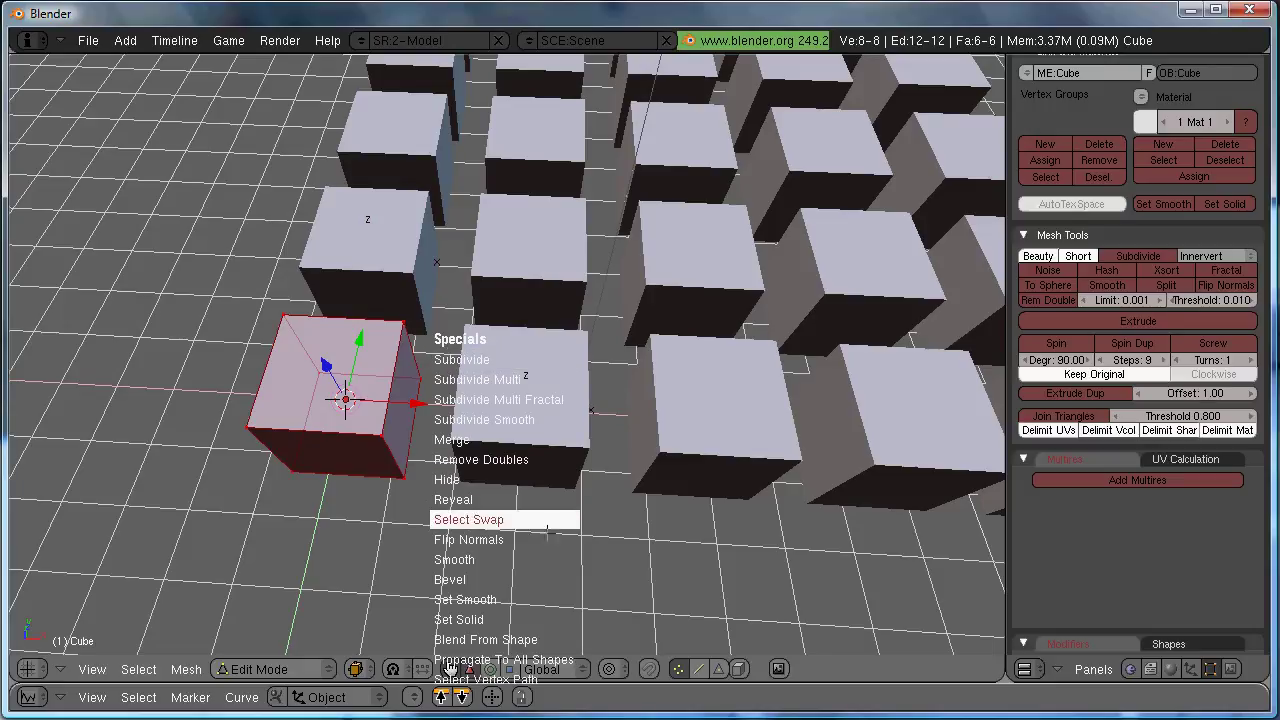
click(534, 578)
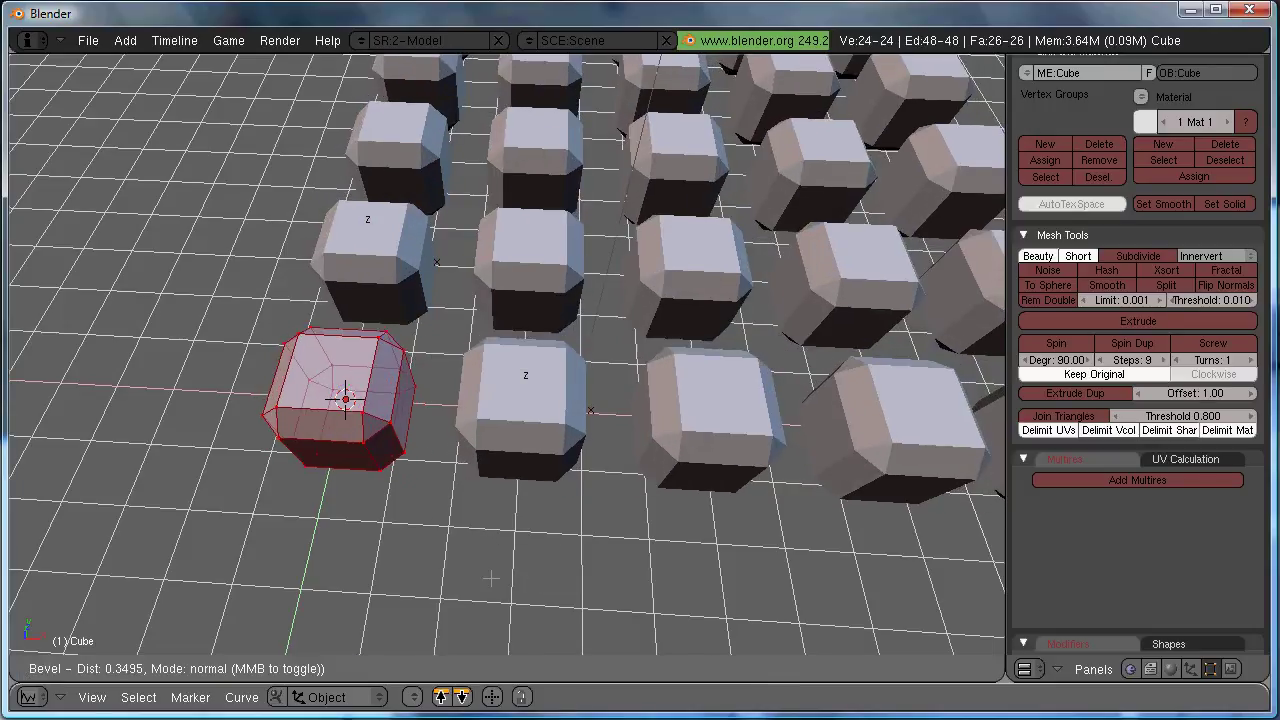
click(594, 411)
scroll(609, 385, down, 2)
shift+middle_drag(609, 385, 481, 589)
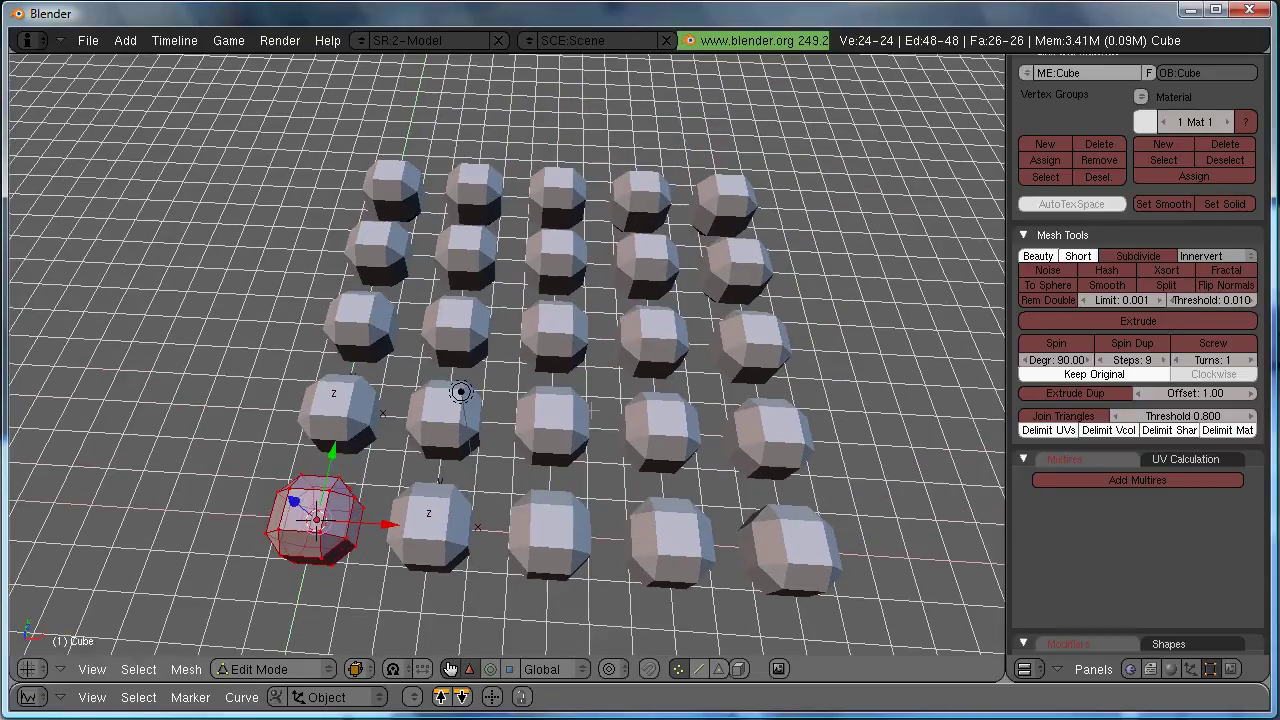
key(Tab)
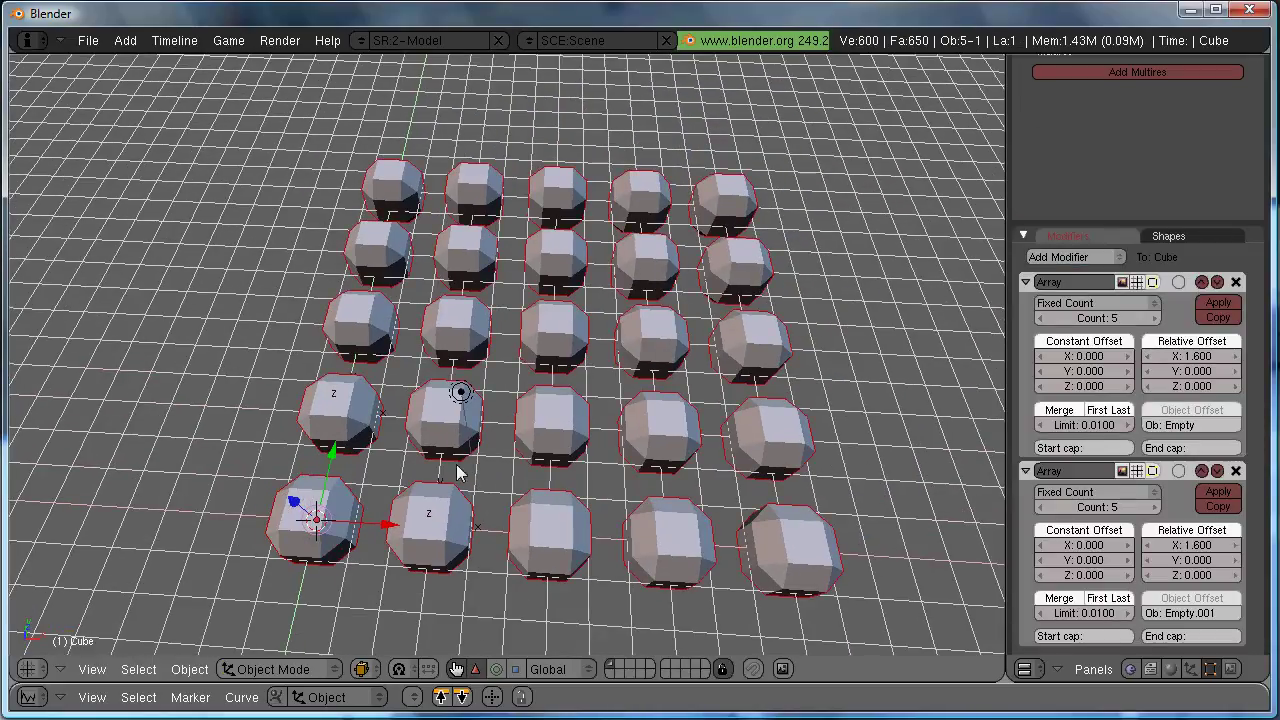
Insert a LocRotScale keyframe on the first empty at frame 1, working in the orthographic top view
middle_drag(550, 488, 491, 470)
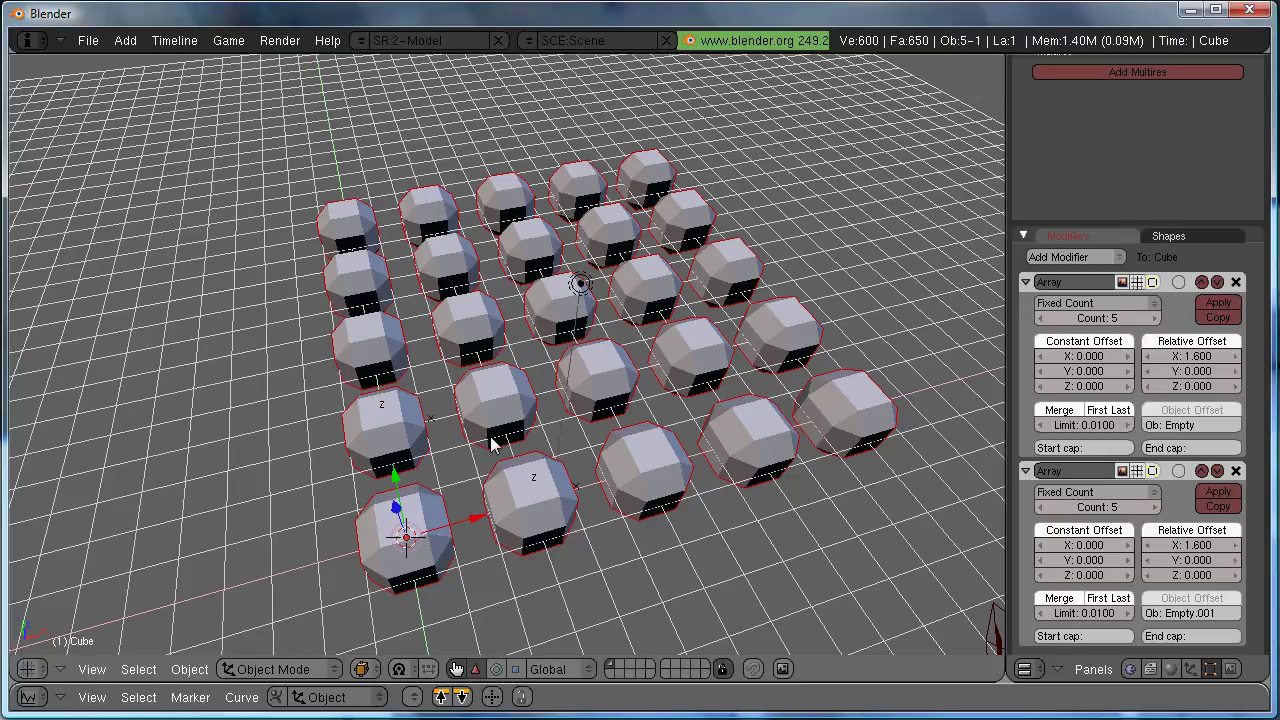
middle_drag(571, 451, 592, 368)
key(KP_7)
key(KP_5)
scroll(592, 368, up, 2)
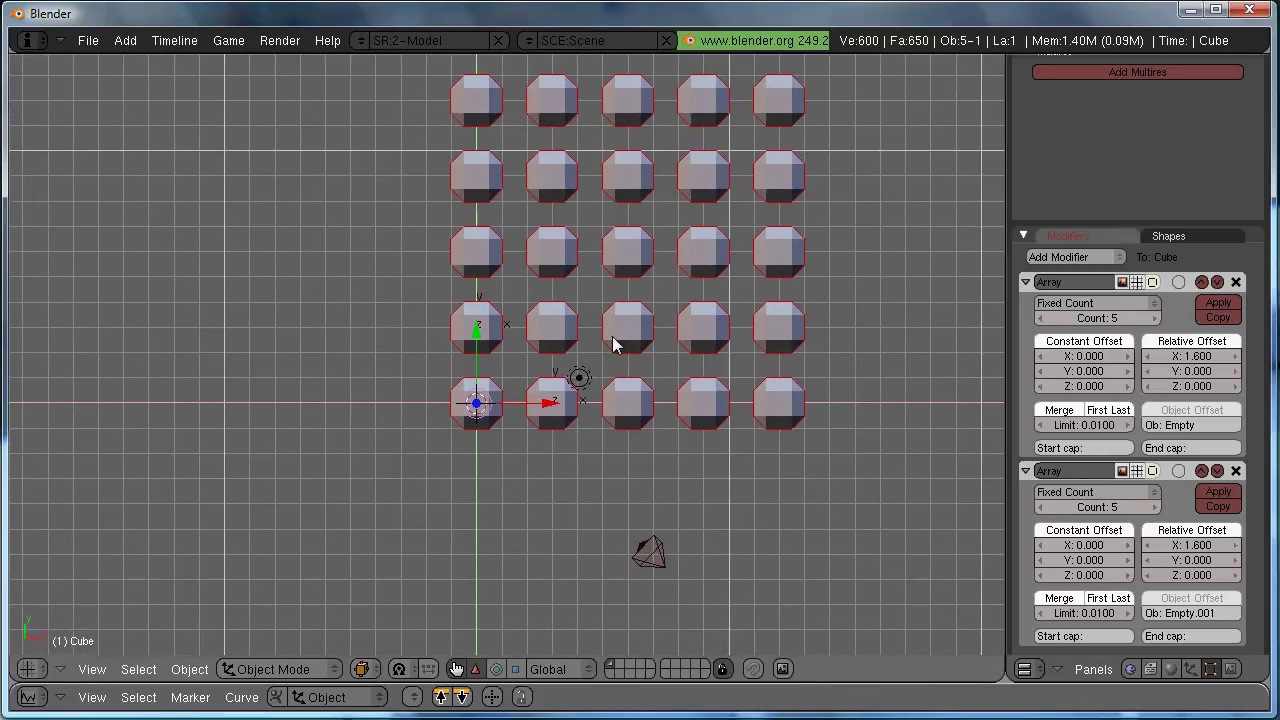
right_click(576, 389)
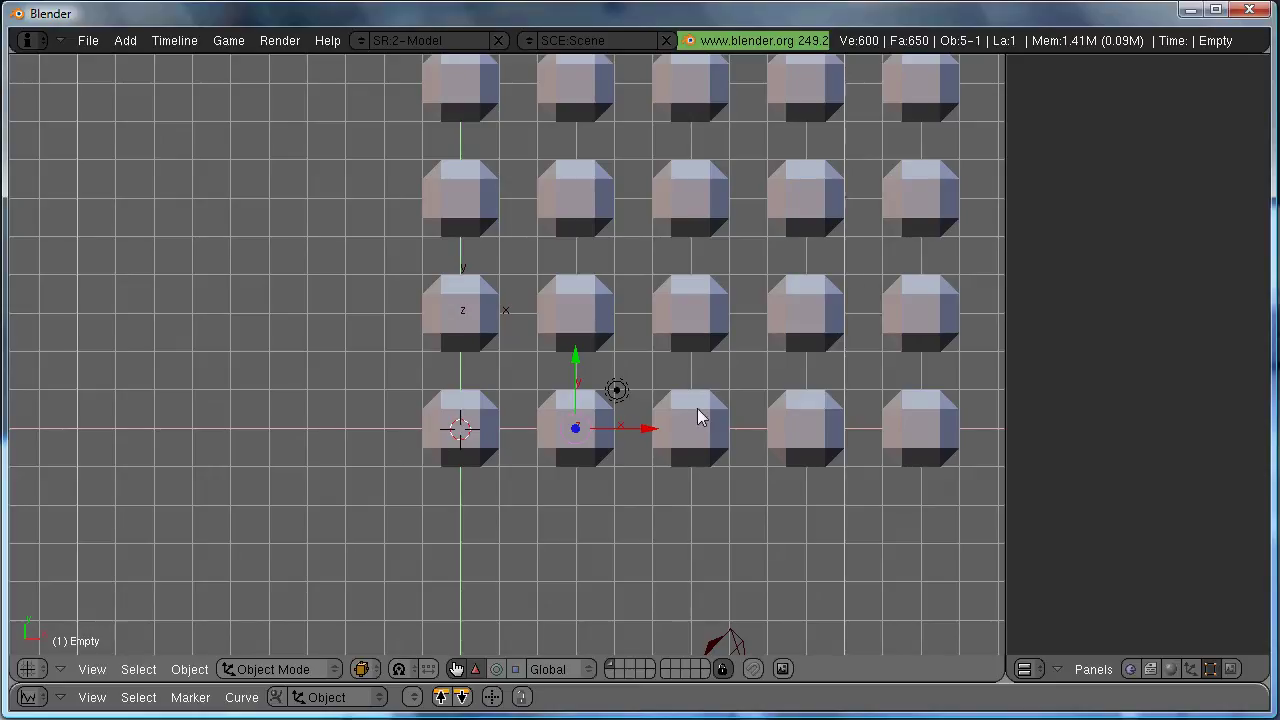
key(i)
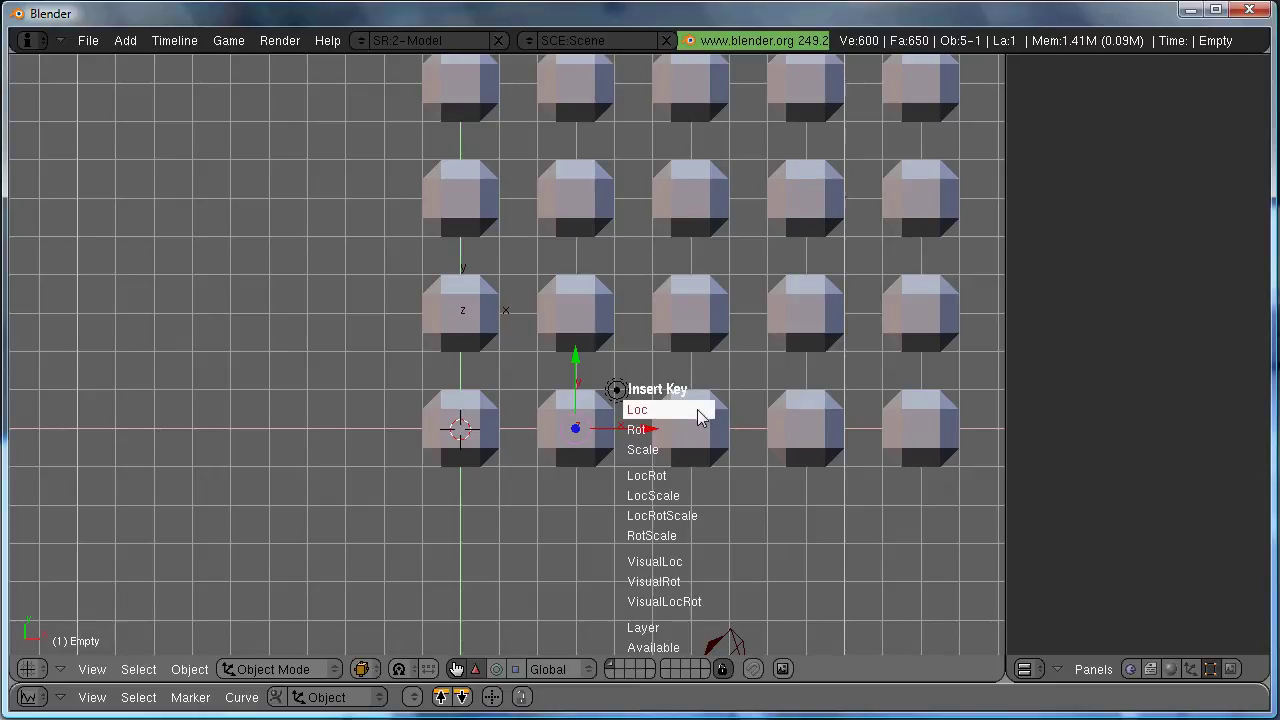
click(697, 518)
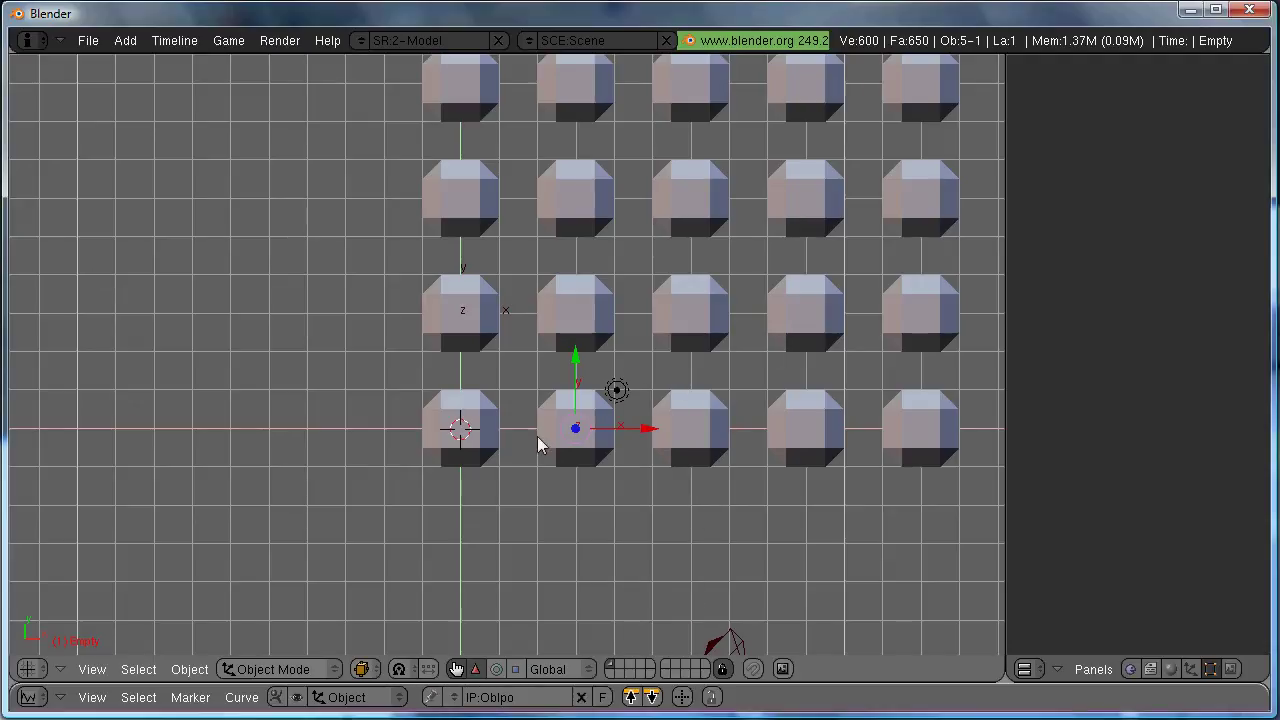
Insert a keyframe on the second empty at frame 1
right_click(463, 278)
key(i)
click(650, 398)
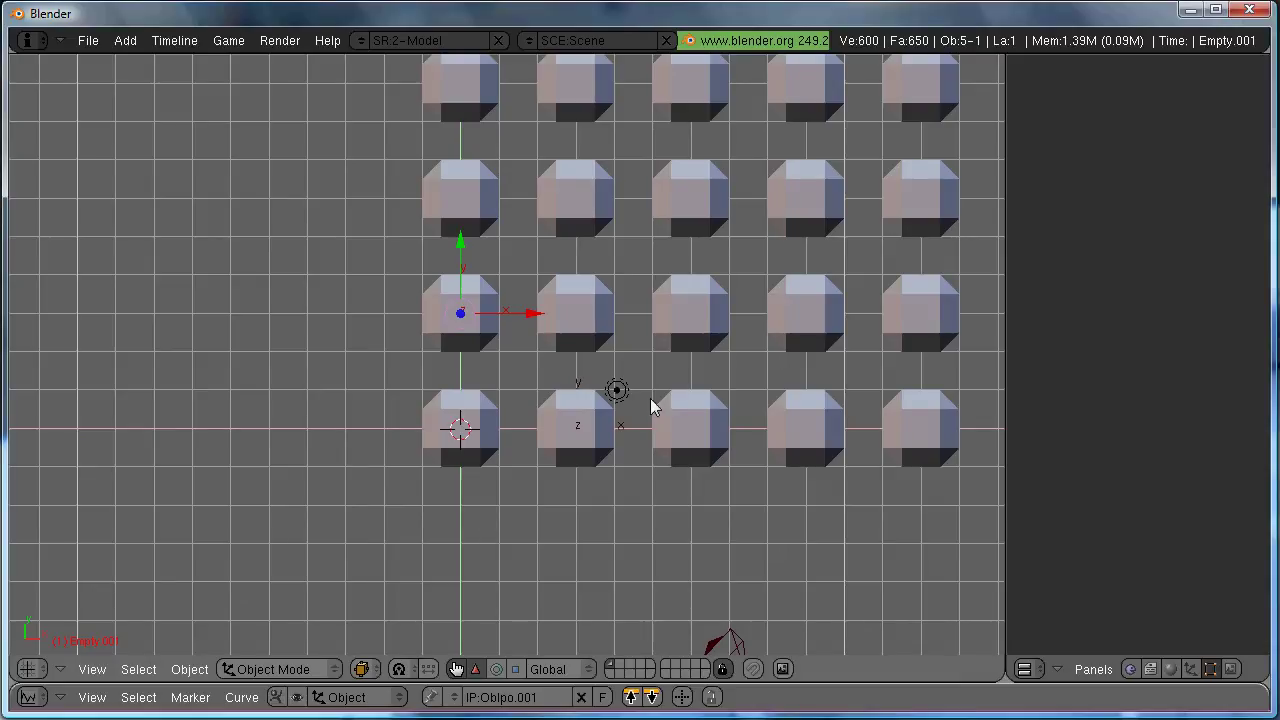
Advance the animation to frame 20
key(Up)
key(Up)
scroll(640, 335, down, 2)
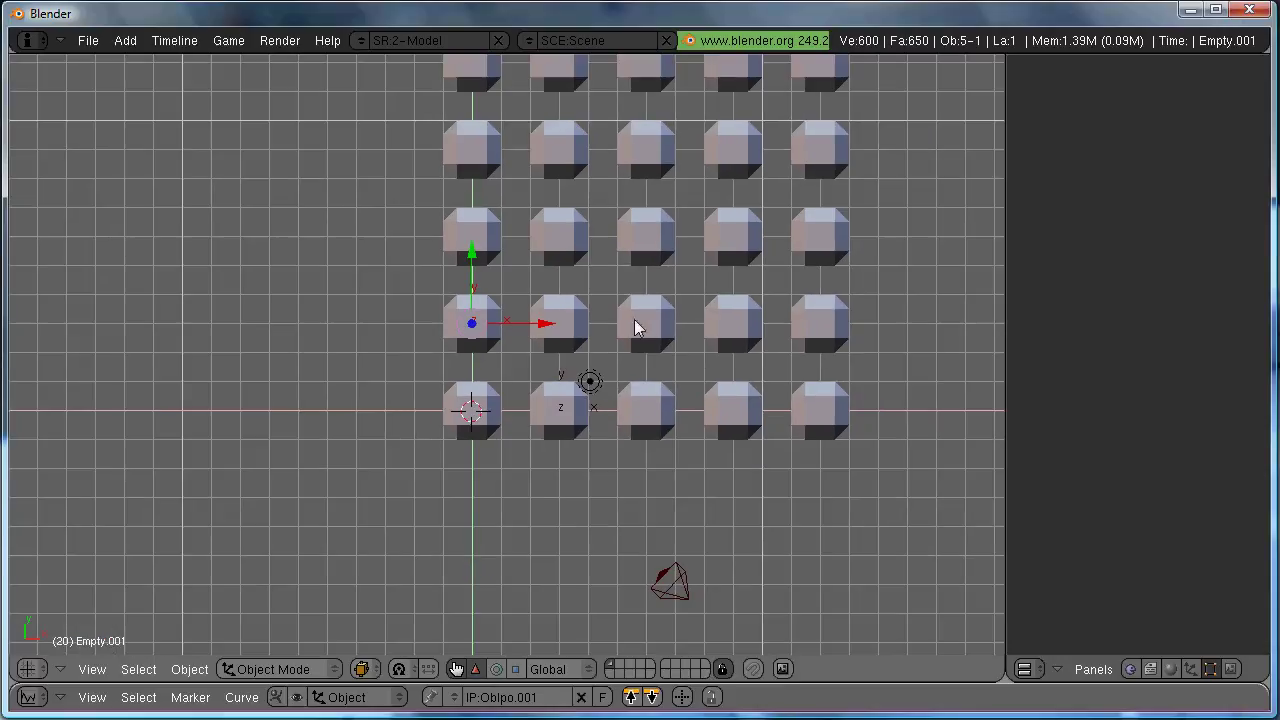
Move the second empty 2 units in -X and 1 in +Y, and the first empty 1 unit in +X and 2 in -Y
shift+middle_drag(705, 214, 658, 338)
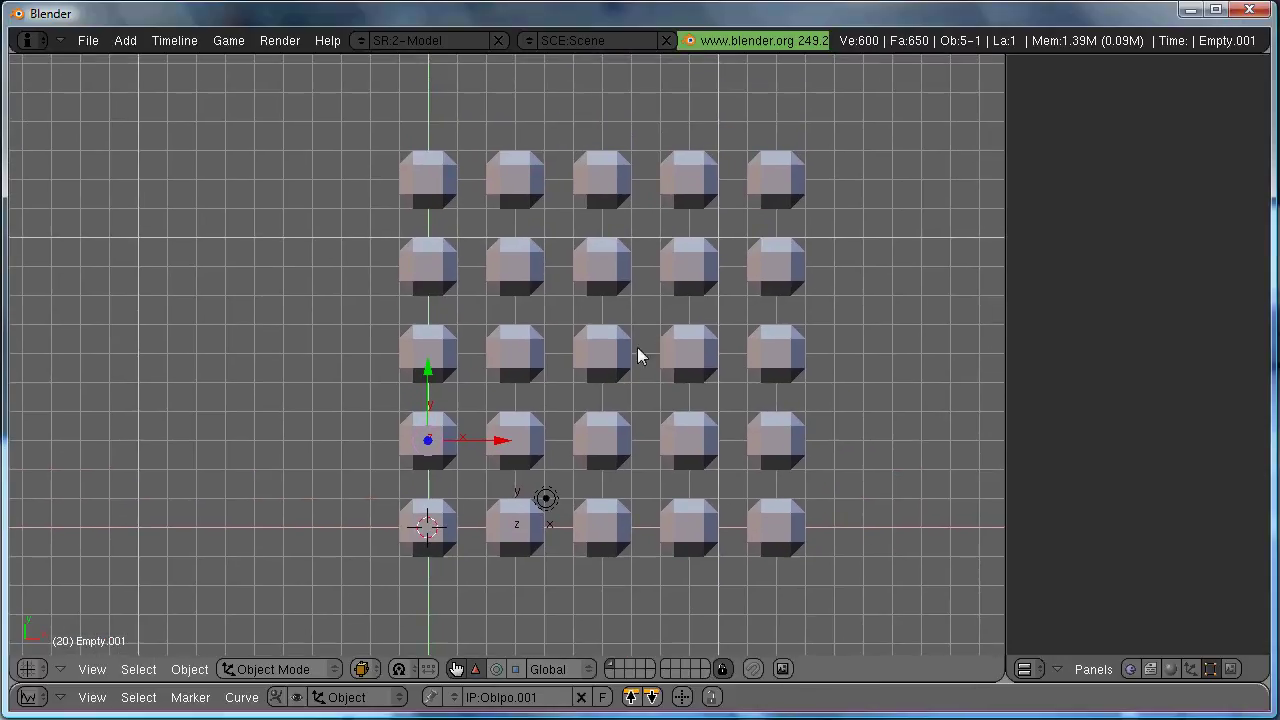
key(g)
click(572, 314)
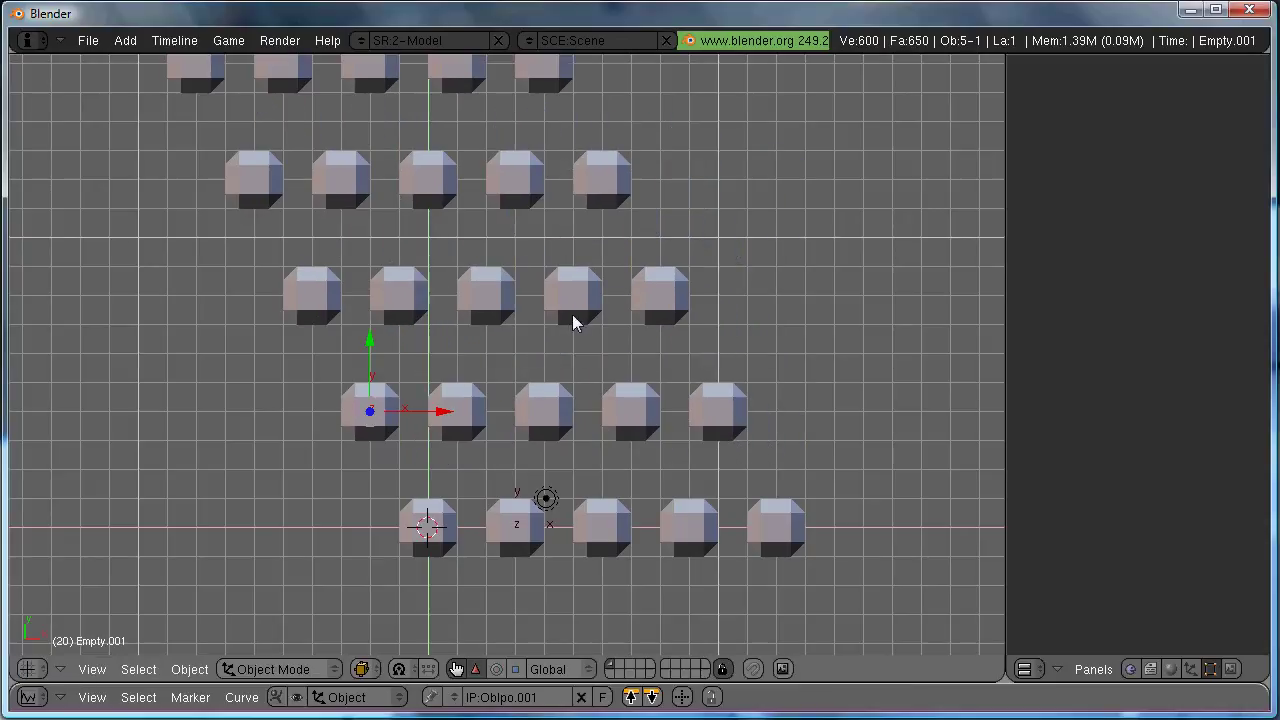
right_click(520, 500)
key(g)
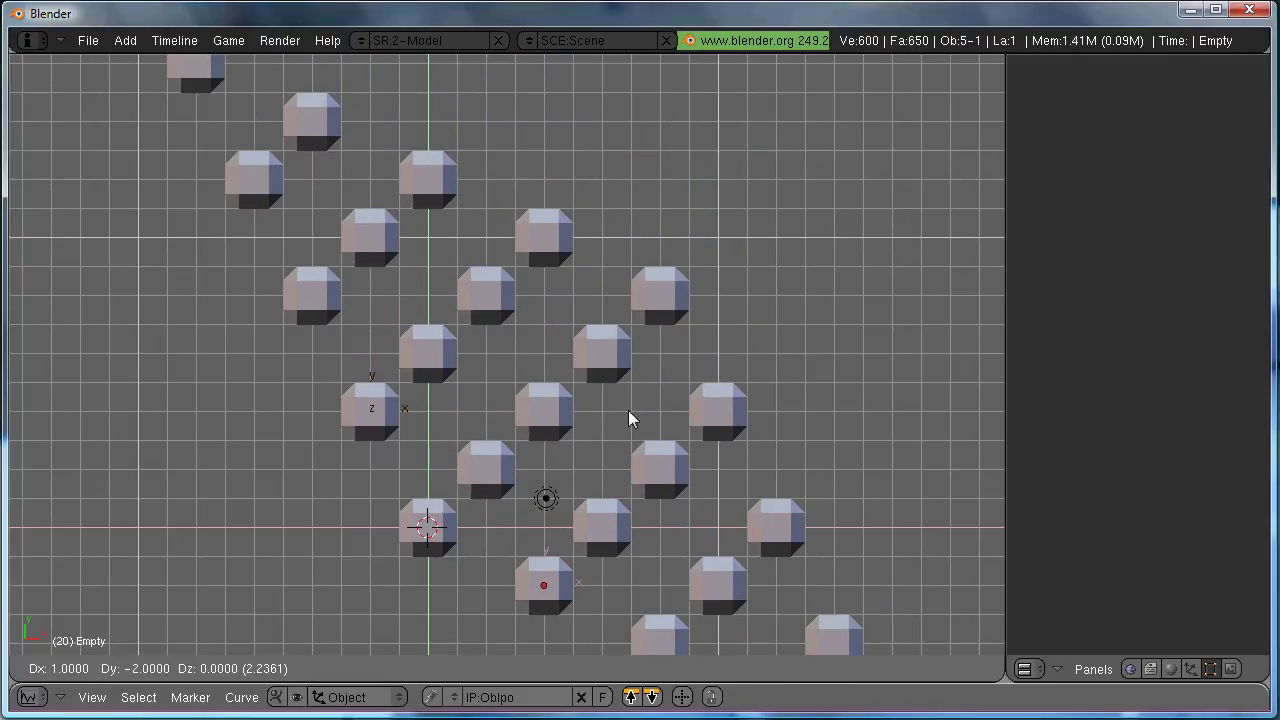
click(628, 410)
shift+middle_drag(628, 410, 631, 349)
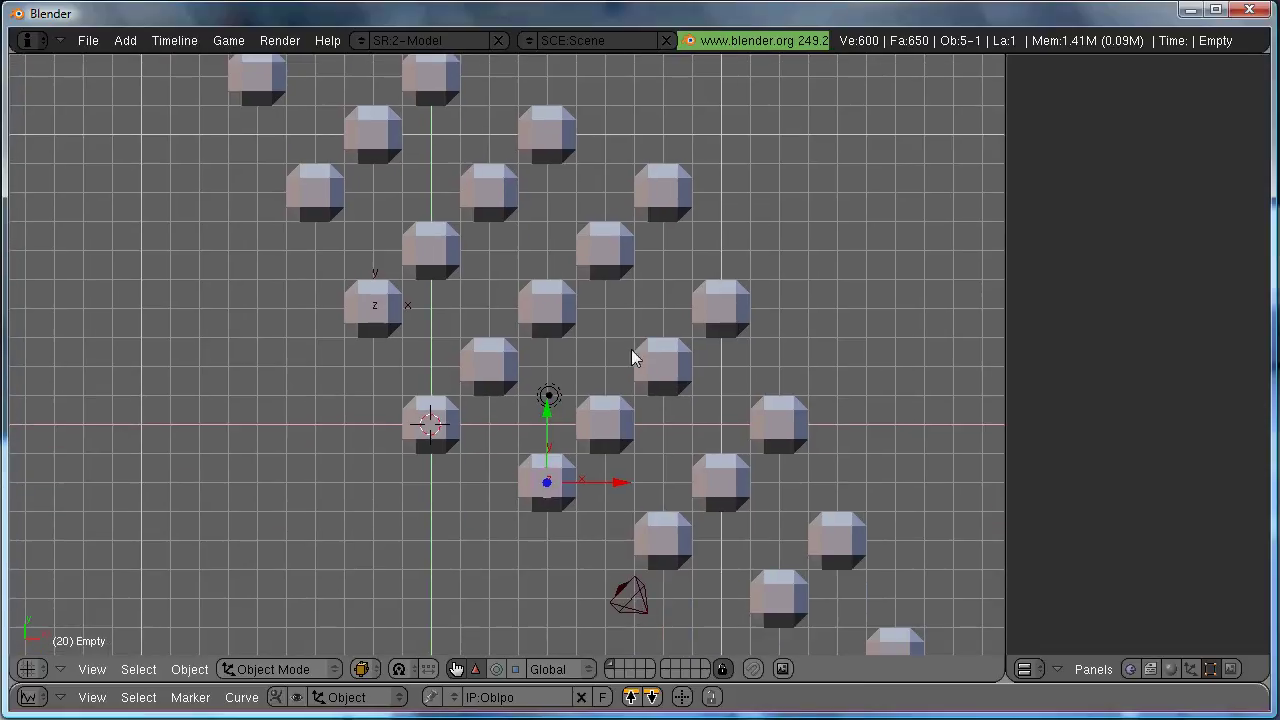
Insert LocRotScale keyframes on the first and second empties at frame 20
key(i)
click(631, 351)
right_click(378, 280)
key(i)
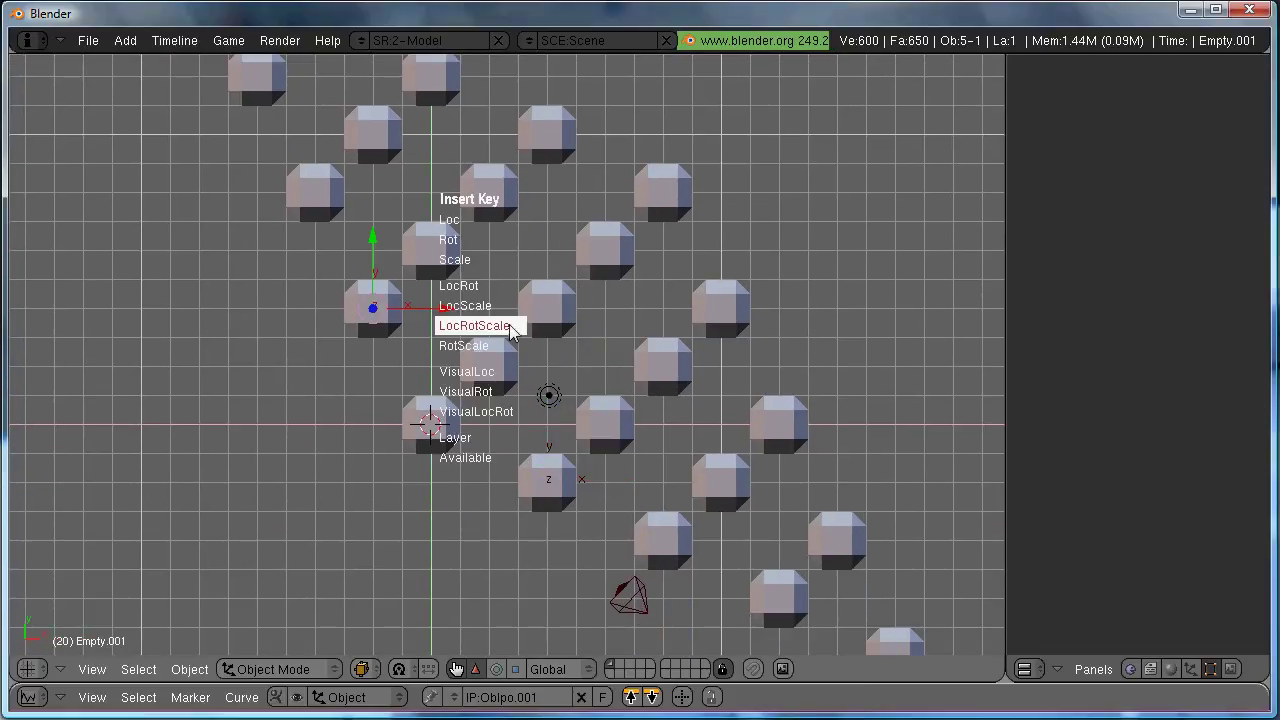
click(508, 326)
Advance the animation to frame 120
scroll(470, 195, down, 2)
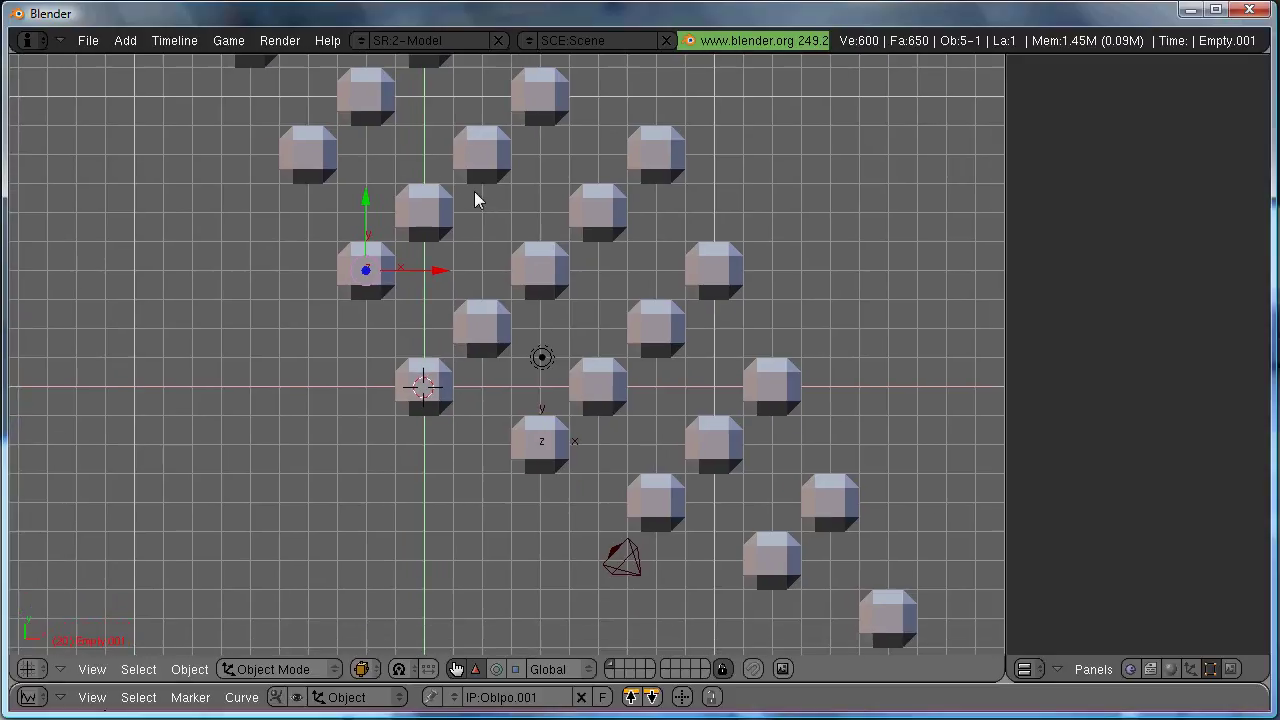
shift+middle_drag(470, 195, 460, 153)
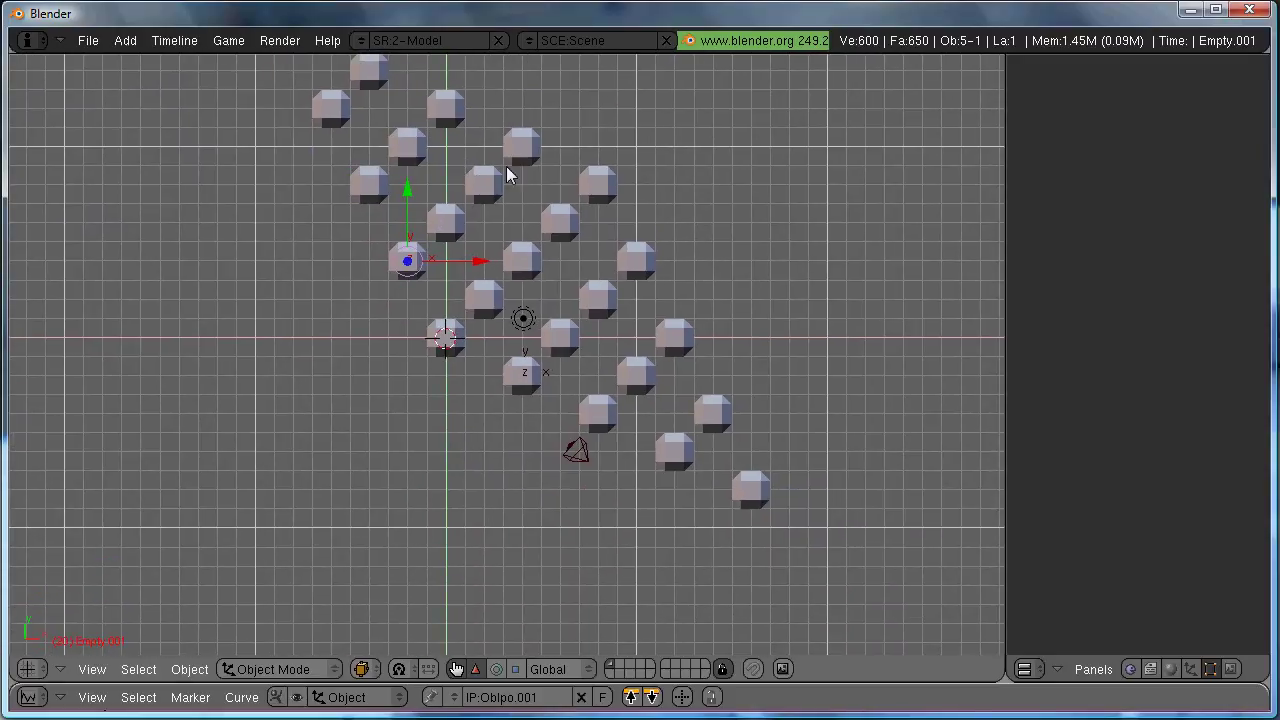
key(Up)
key(Up)
key(Up)
key(Up)
shift+middle_drag(465, 169, 513, 257)
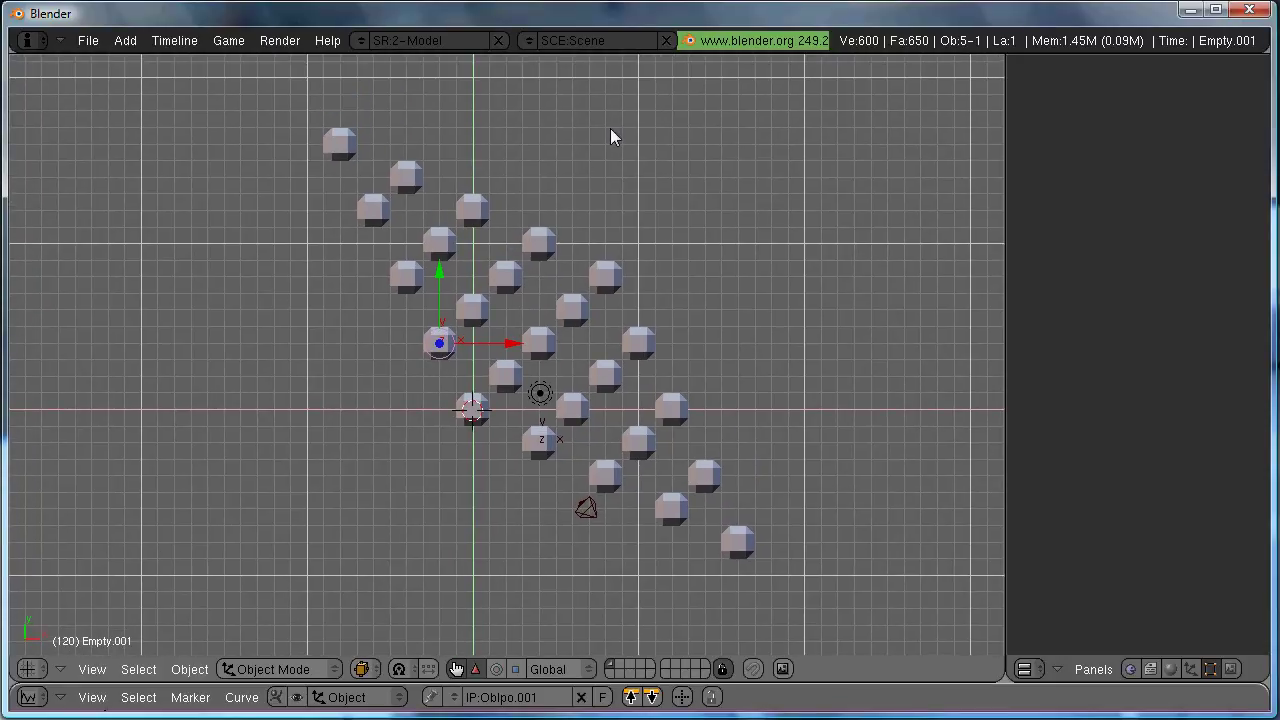
Rotate the second empty clockwise and move it 3 units in +Y, keyframing the new pose at frame 120
key(r)
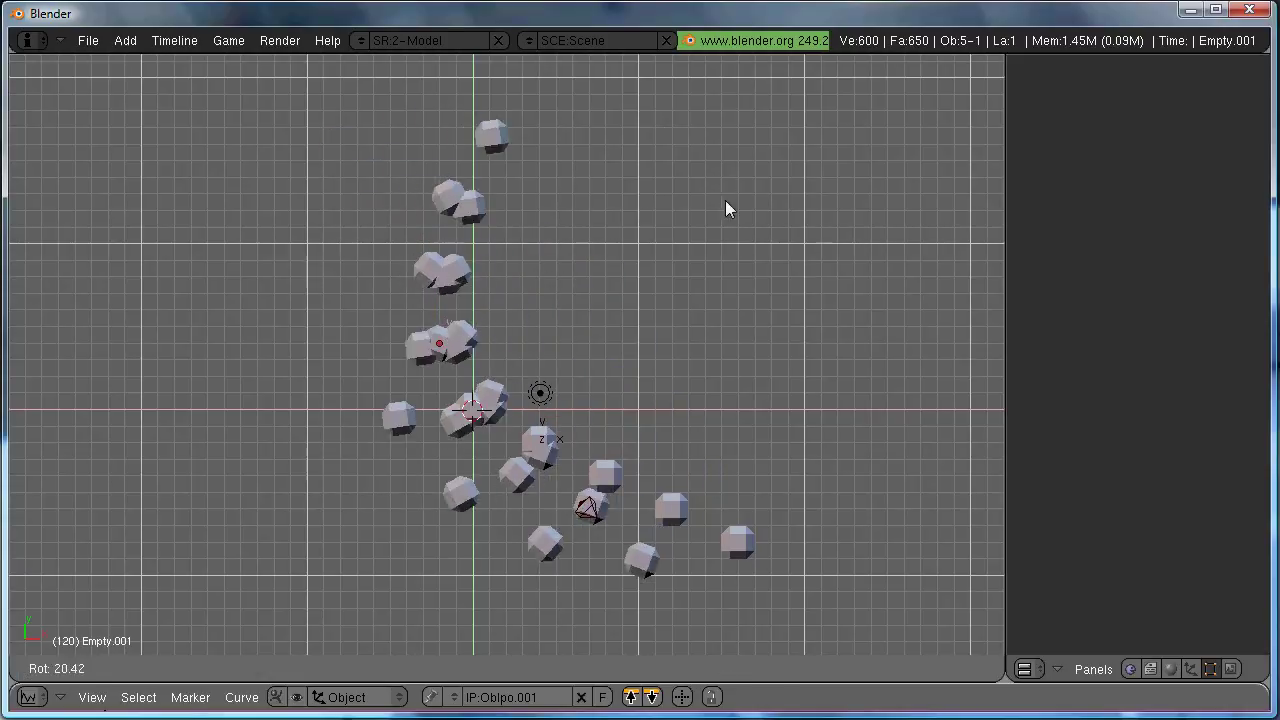
click(739, 280)
key(g)
click(738, 243)
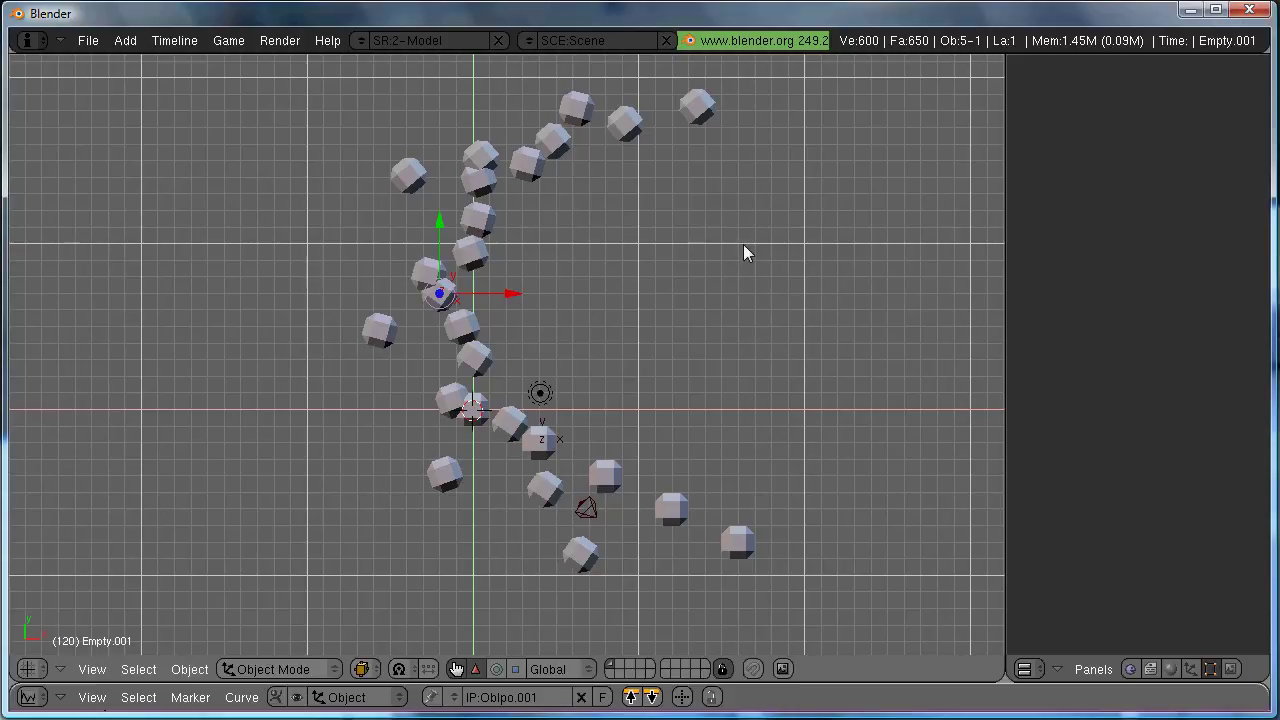
key(i)
click(743, 250)
Move the first empty 2 units in +X and 2 in -Y, rotate it counter-clockwise just over 60 degrees, and insert a LocRotScale keyframe
right_click(551, 425)
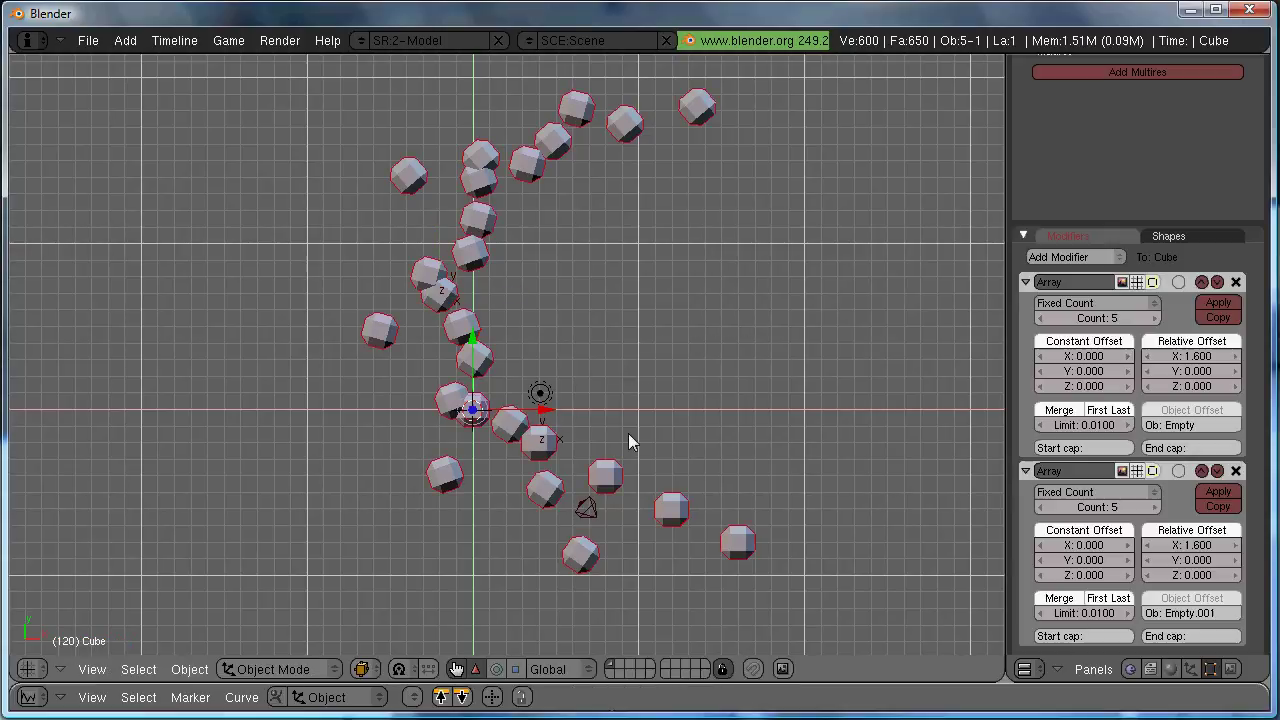
right_click(550, 433)
key(g)
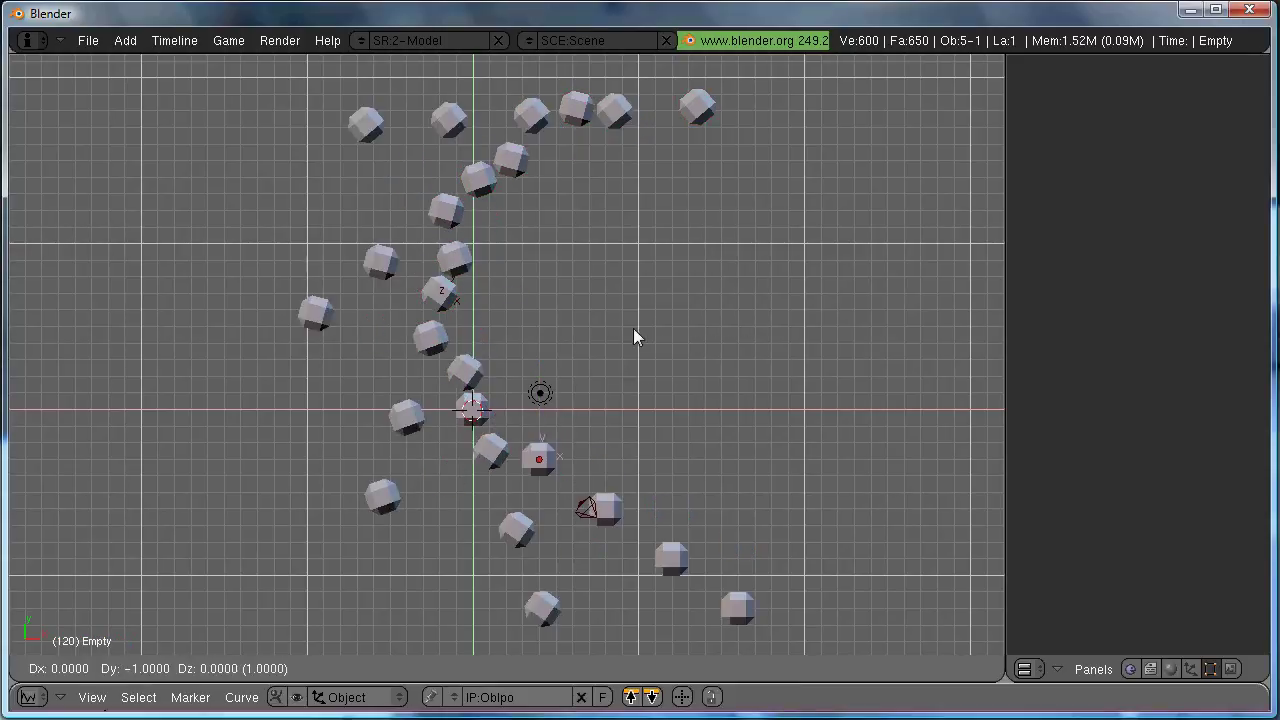
click(659, 352)
key(t)
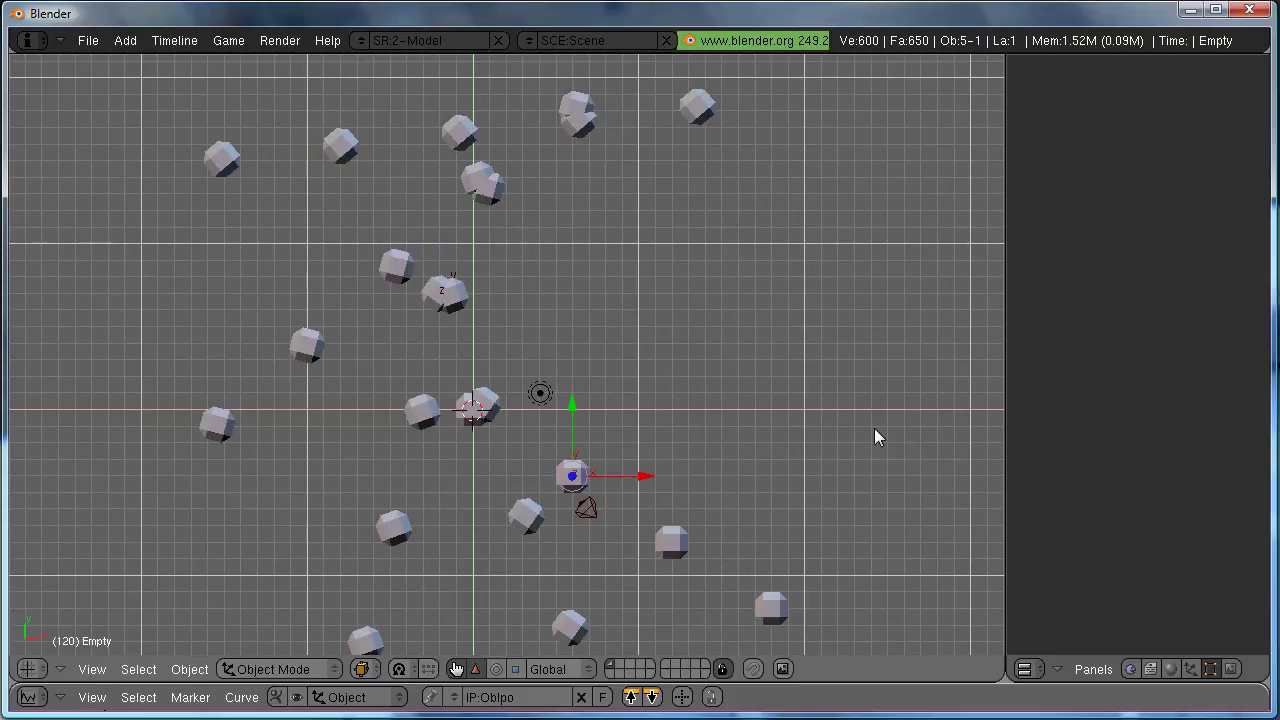
key(r)
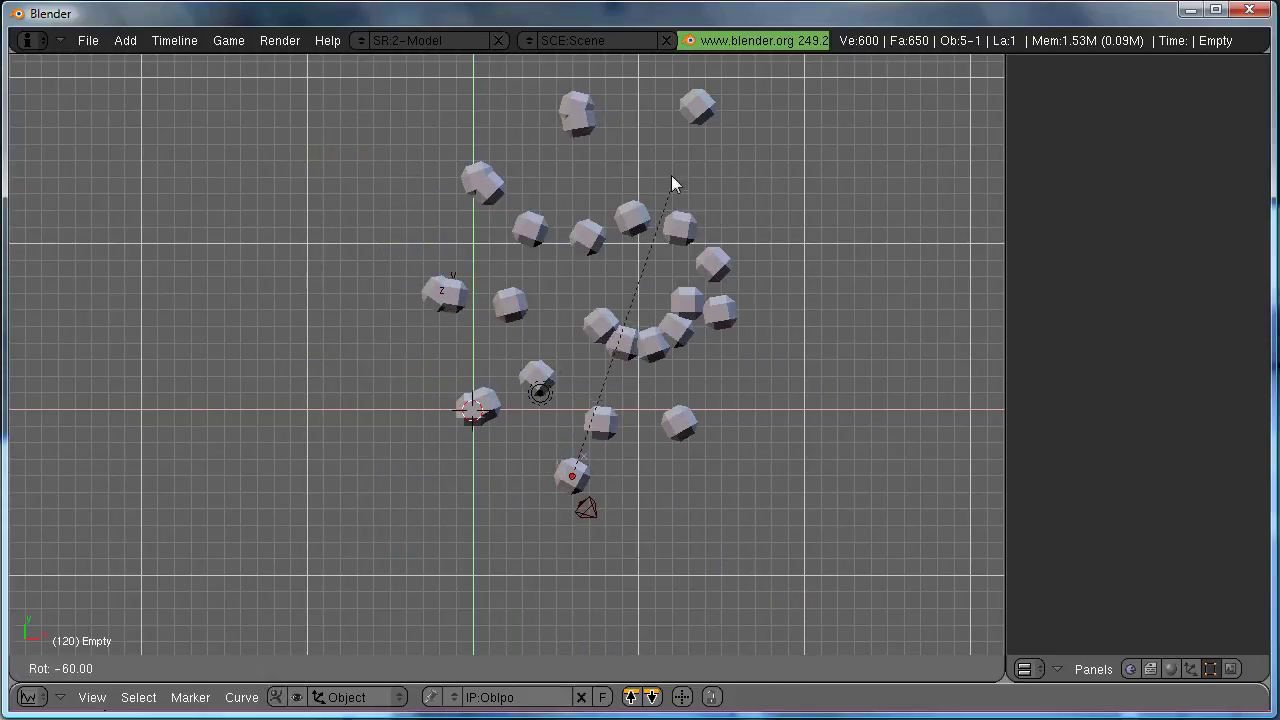
click(651, 172)
key(i)
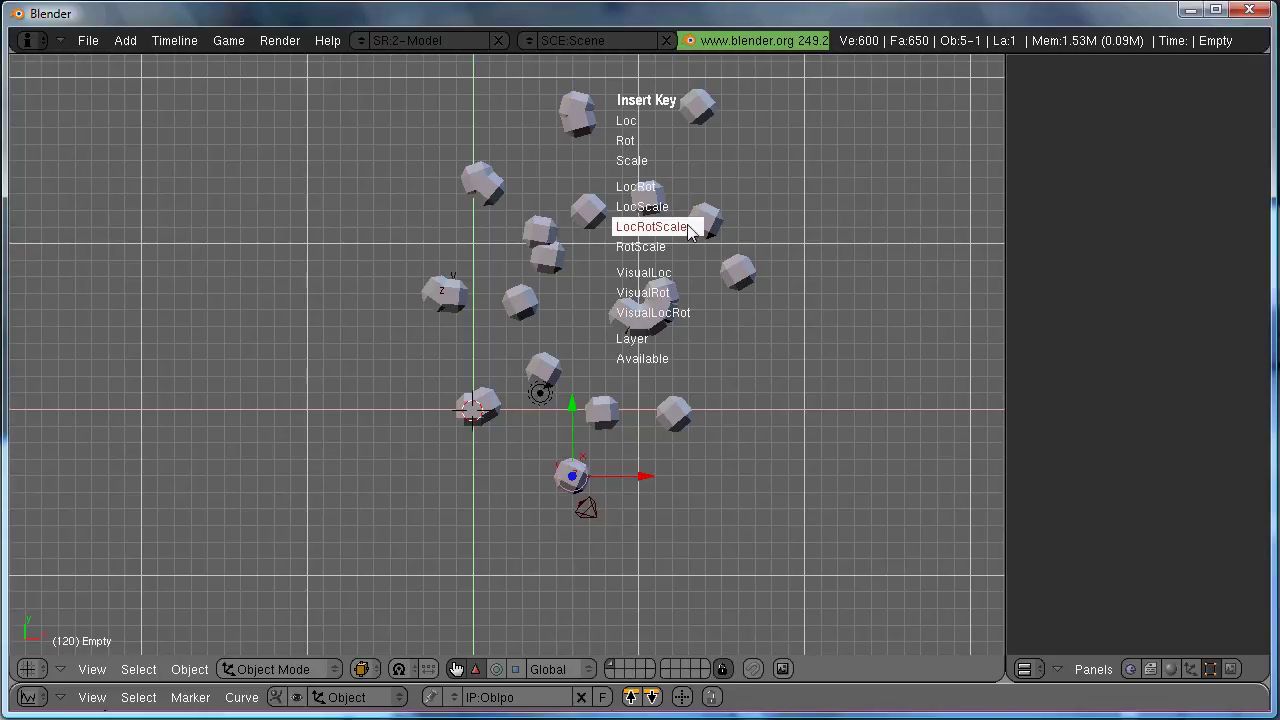
click(689, 228)
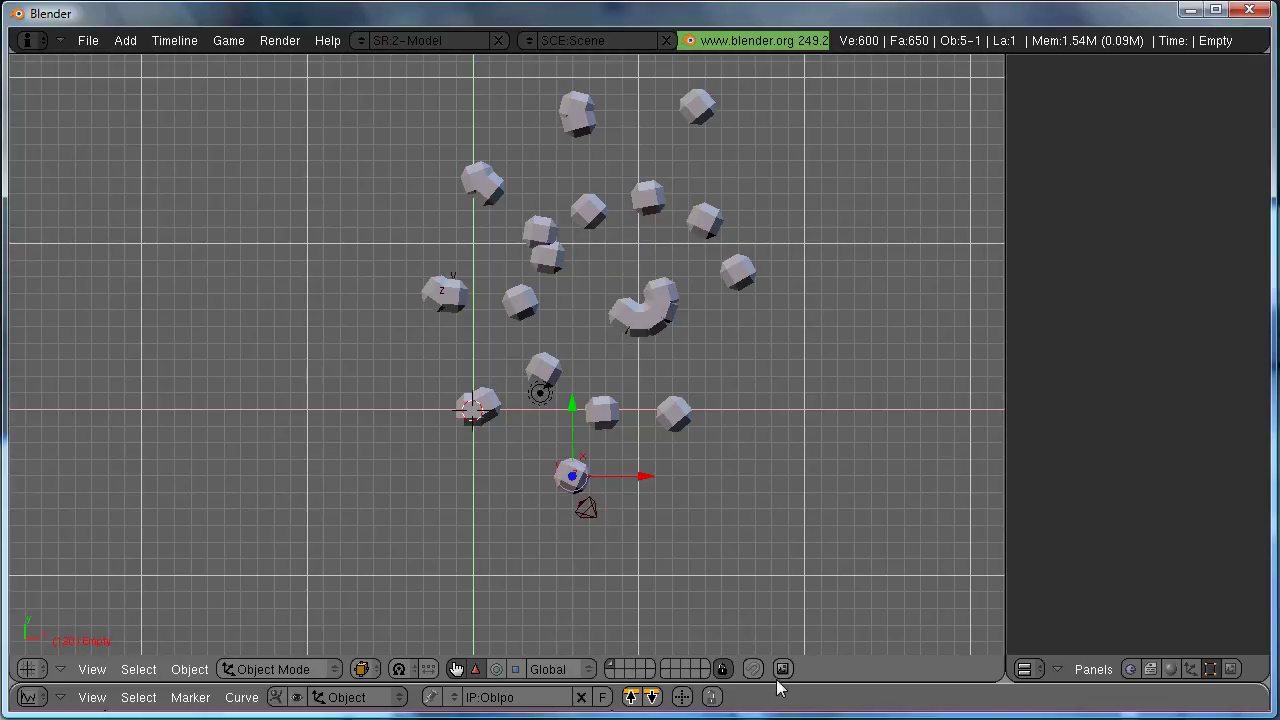
Enlarge the curve editor to scrub the animation back to frame 1, and collapse it again
drag(776, 683, 789, 531)
scroll(688, 587, down, 2)
click(28, 545)
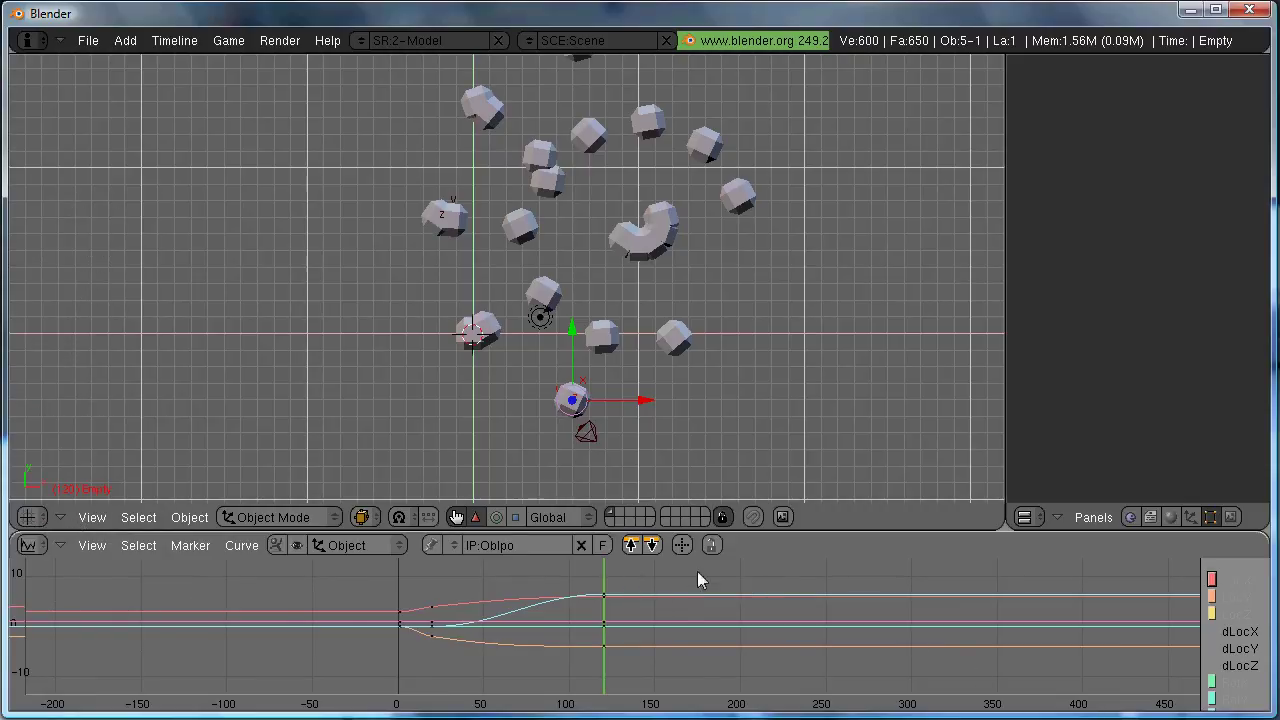
drag(610, 585, 351, 598)
shift+middle_drag(503, 331, 510, 398)
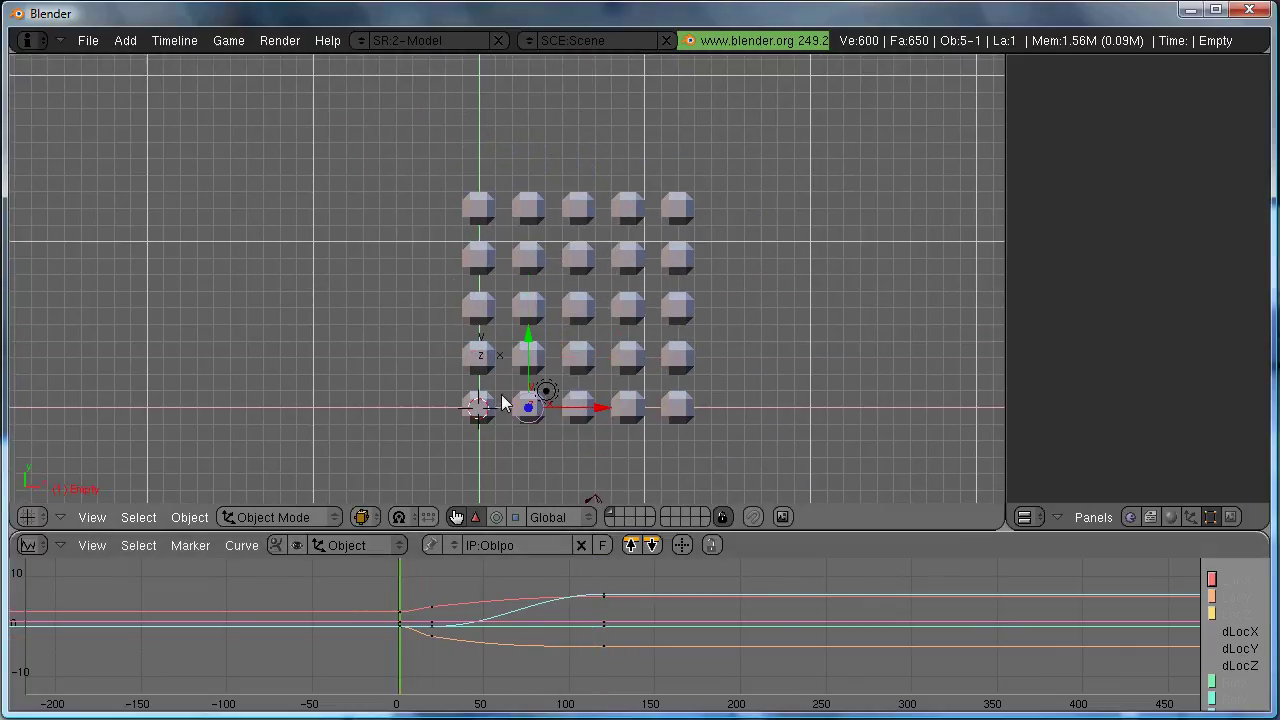
scroll(514, 395, up, 1)
scroll(514, 395, down, 1)
drag(790, 528, 790, 672)
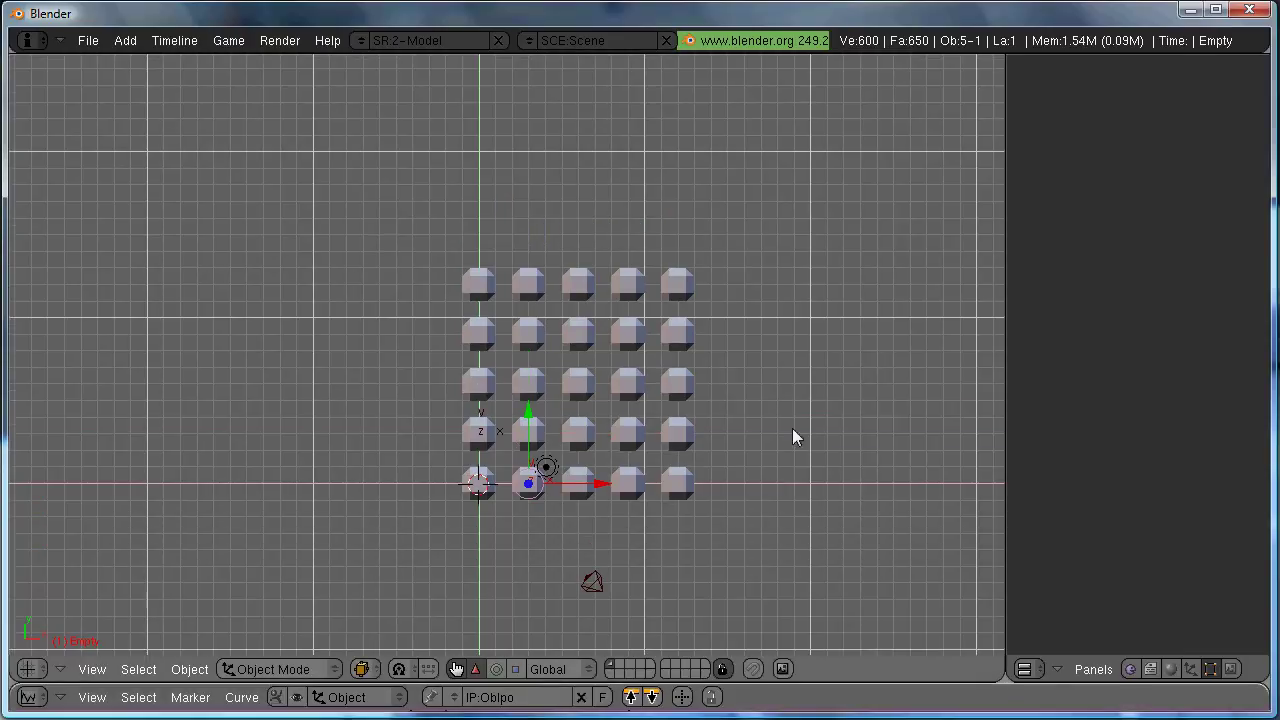
Play the array animation from frame 1 in the 3D view and stop the playback
shift+middle_drag(786, 431, 710, 434)
scroll(710, 434, up, 1)
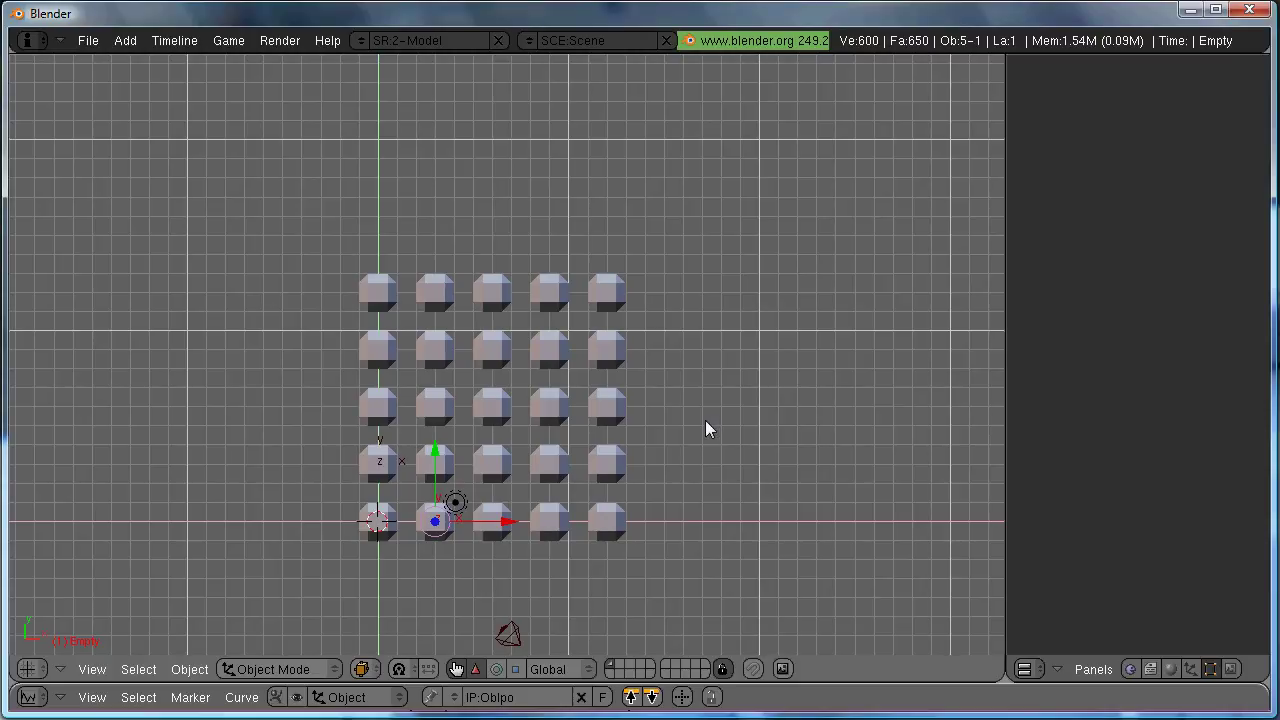
key(alt+a)
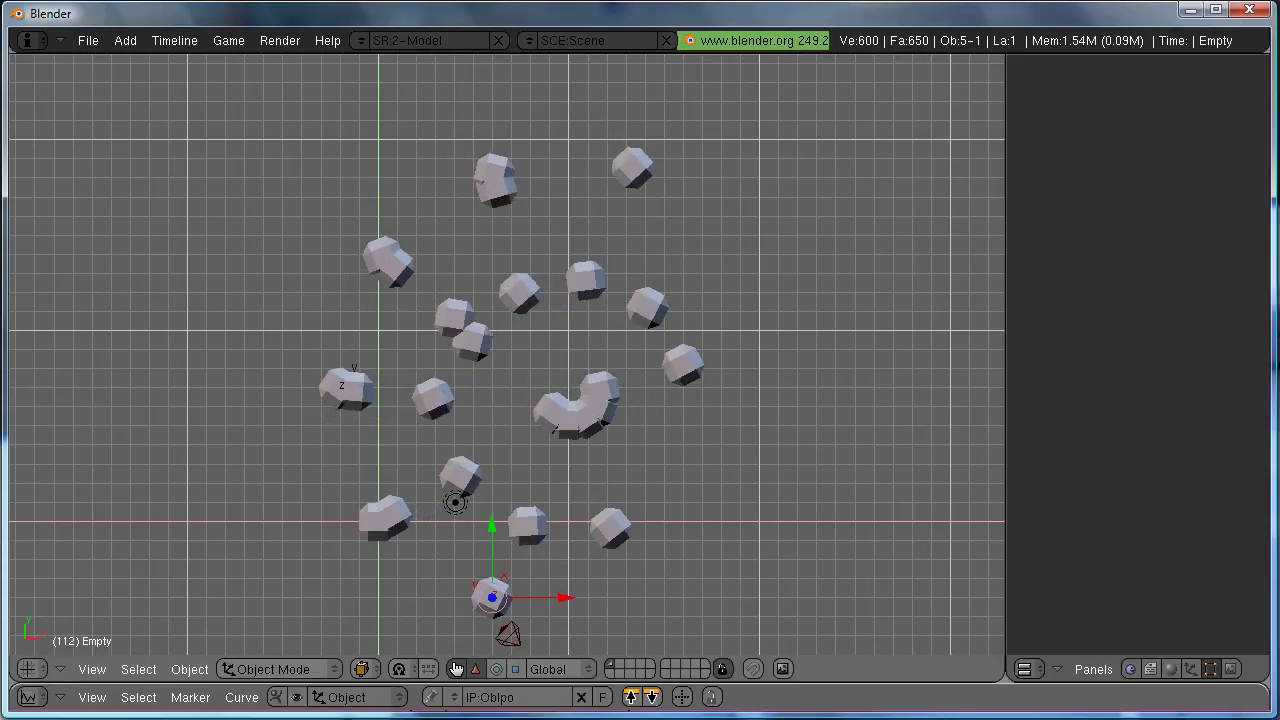
key(Escape)
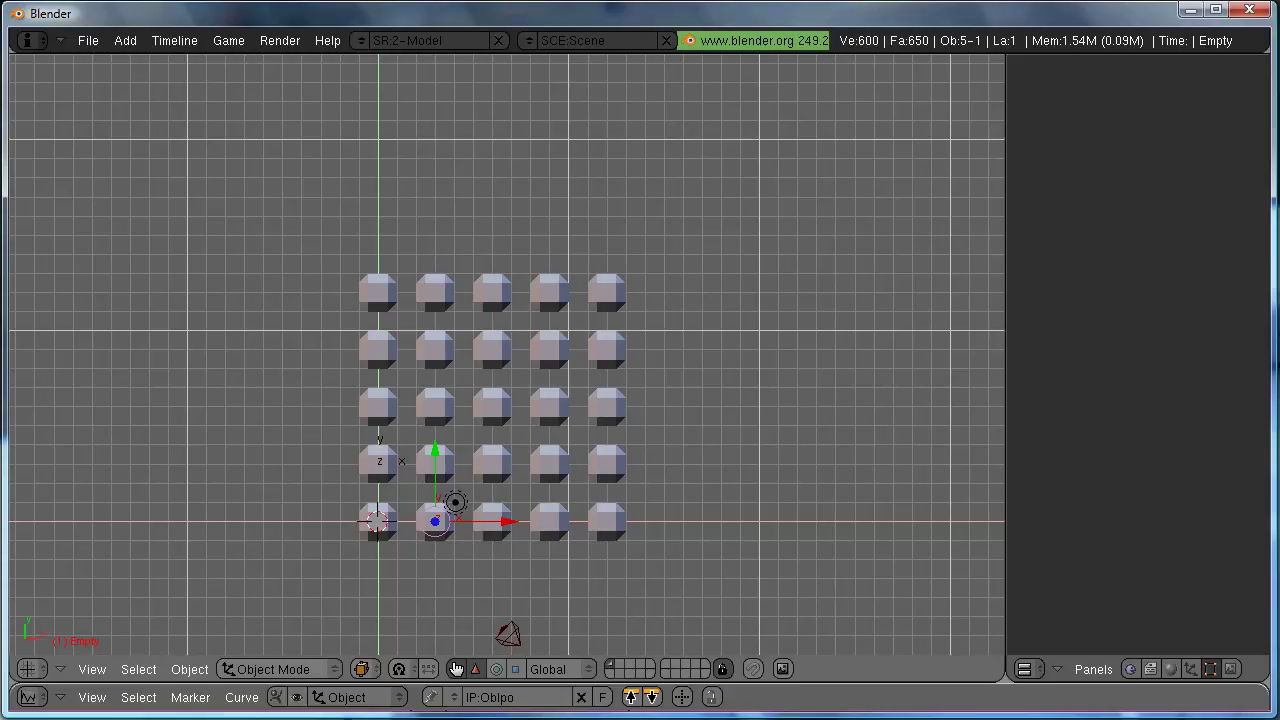
shift+middle_drag(714, 466, 757, 434)
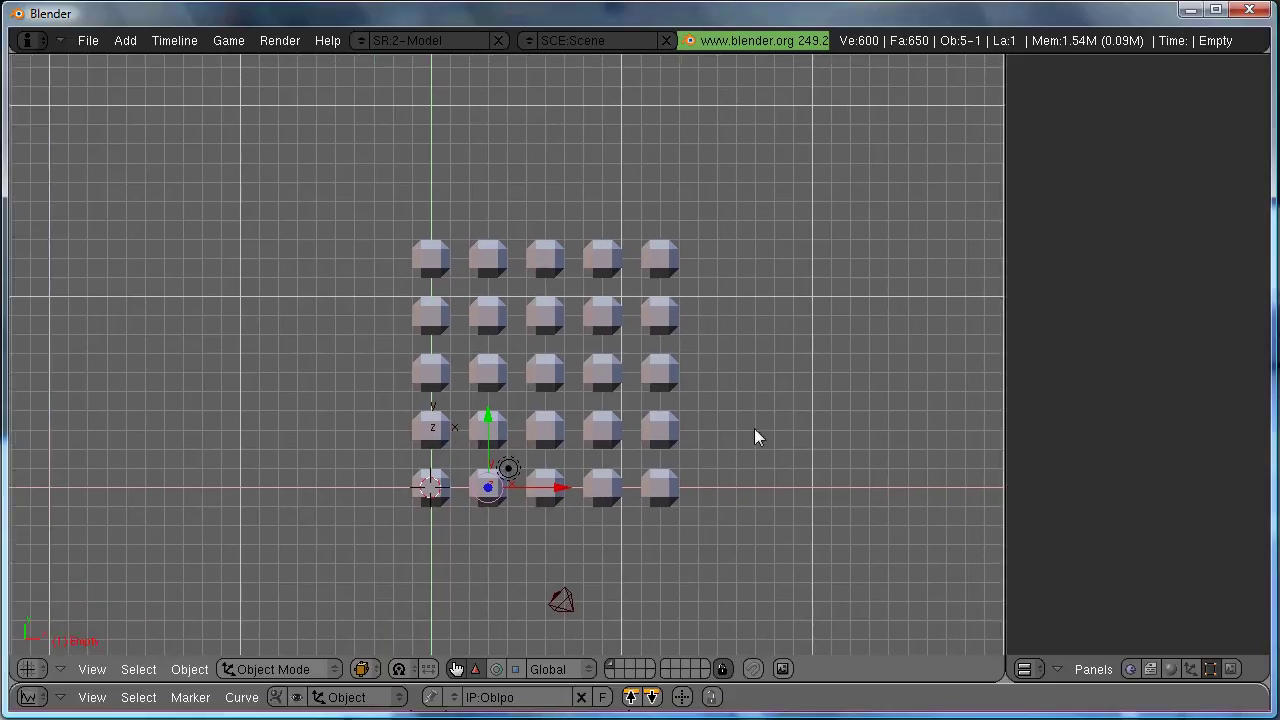
scroll(755, 437, up, 2)
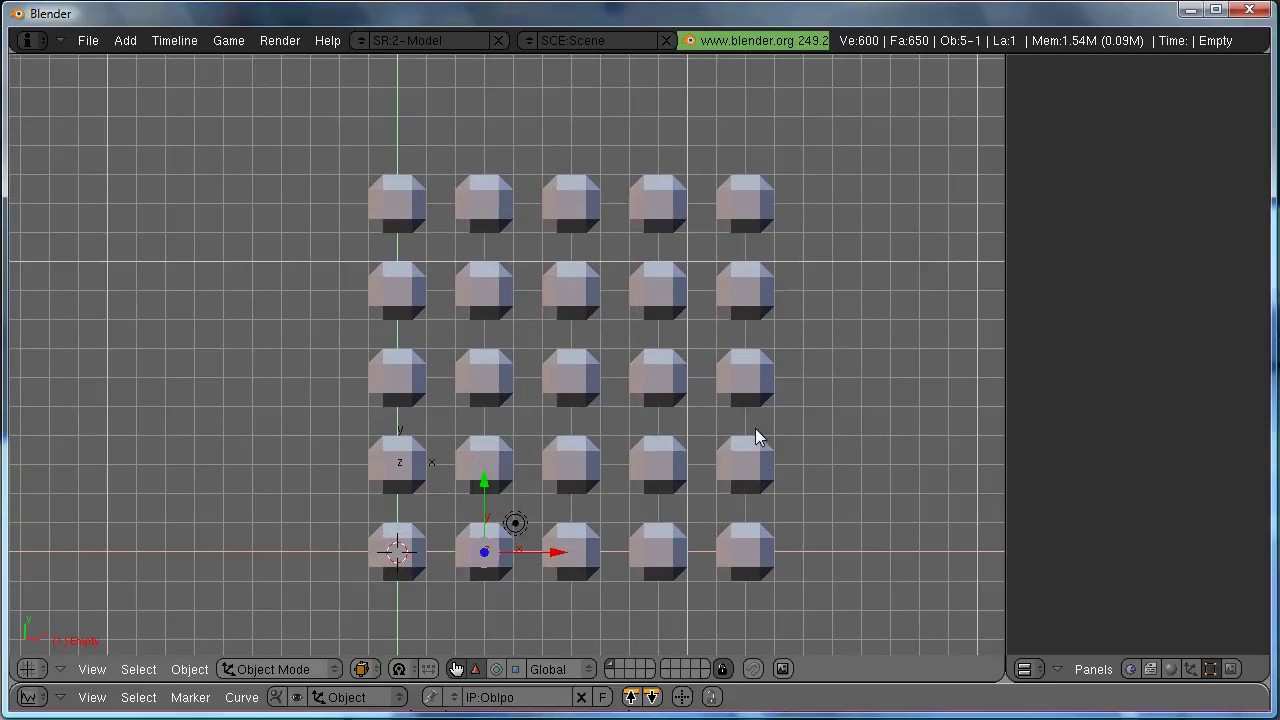